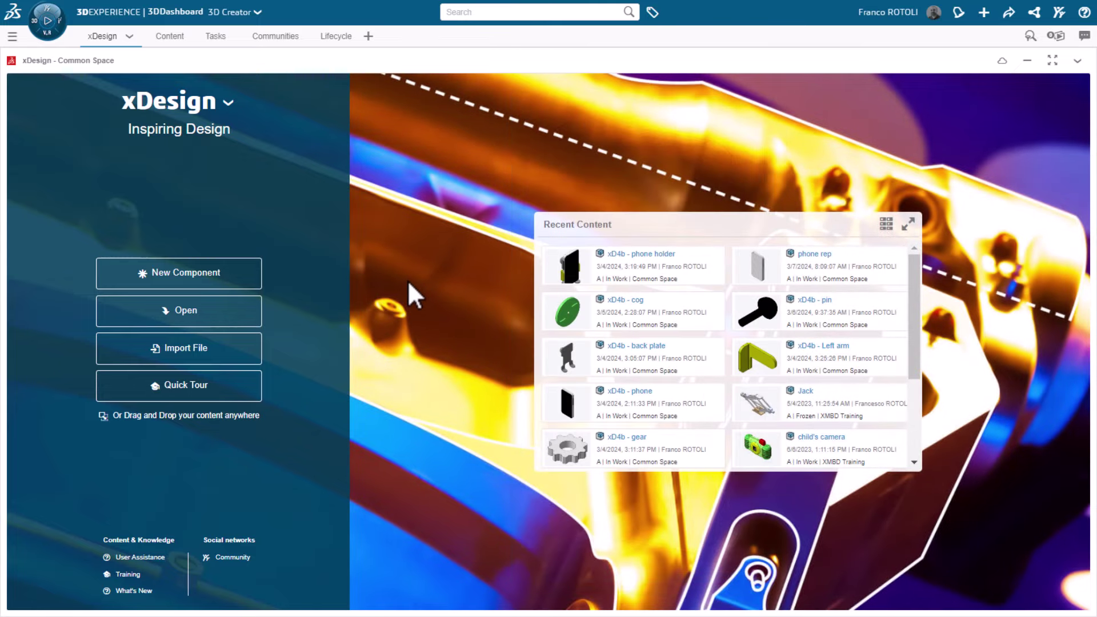
# Create a new component named Phone with no bookmark
pyautogui.click(228, 273)
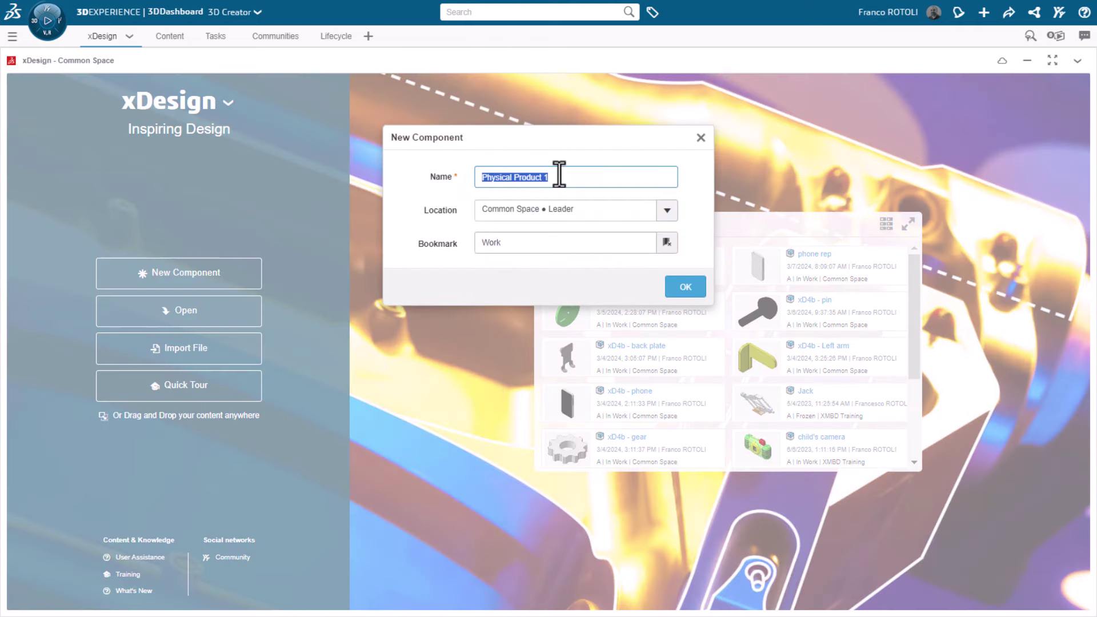
pyautogui.write('Phone')
pyautogui.click(564, 242)
pyautogui.click(684, 287)
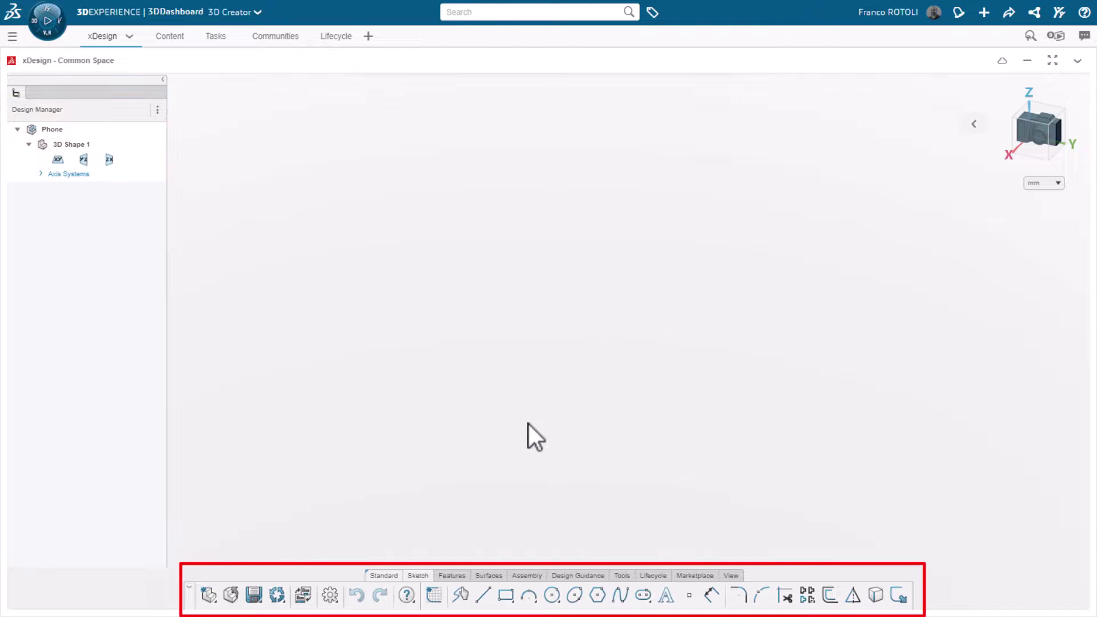
# Browse the action bar tabs through to the View commands
pyautogui.click(384, 576)
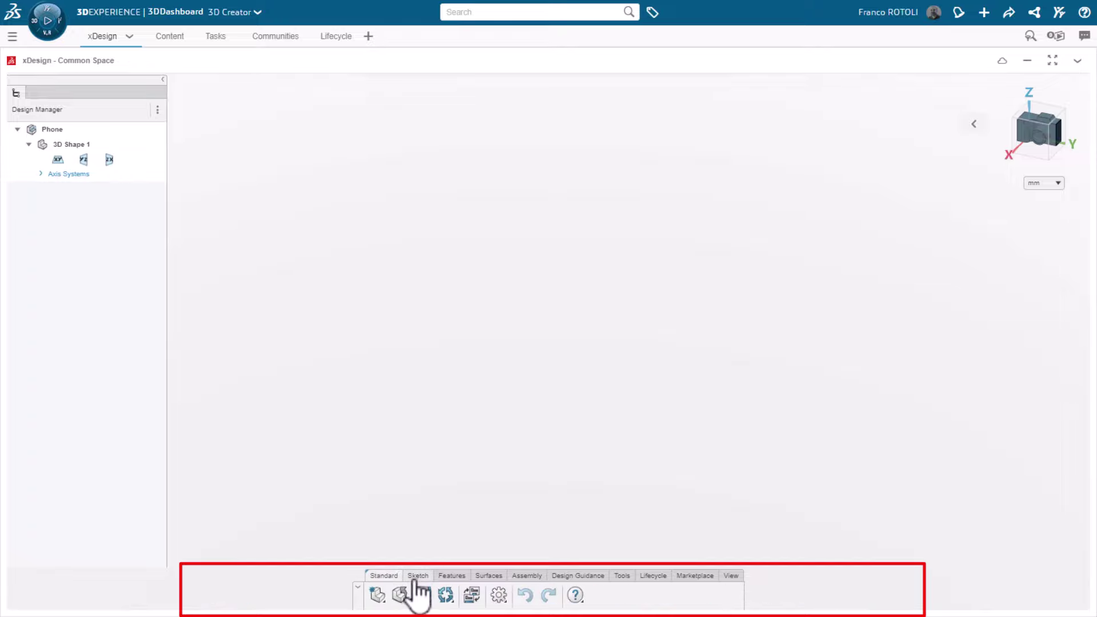
pyautogui.click(420, 576)
pyautogui.click(452, 576)
pyautogui.click(483, 576)
pyautogui.click(526, 576)
pyautogui.click(562, 578)
pyautogui.click(622, 576)
pyautogui.click(654, 576)
pyautogui.click(695, 577)
pyautogui.click(731, 576)
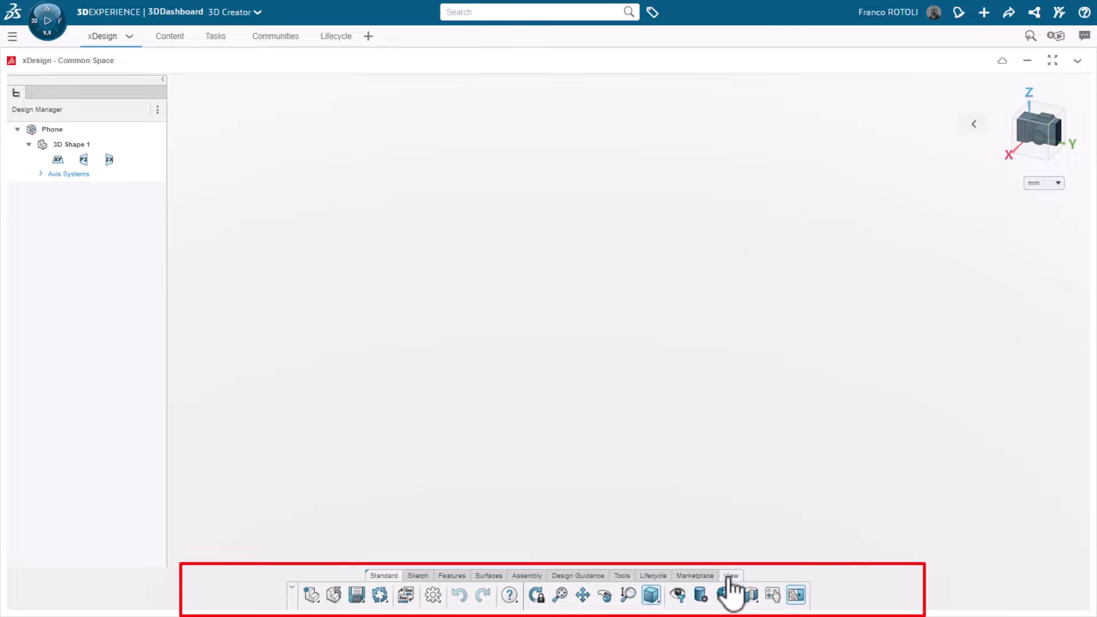
# Show the reference planes in the viewport and select the YZ plane
pyautogui.moveTo(678, 597)
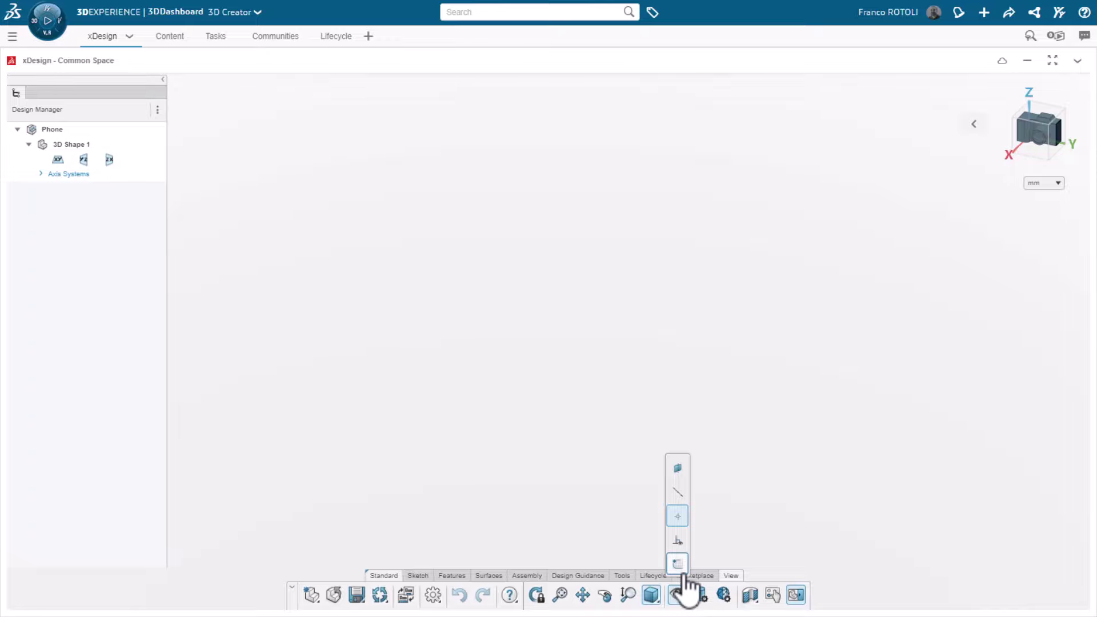
pyautogui.click(678, 470)
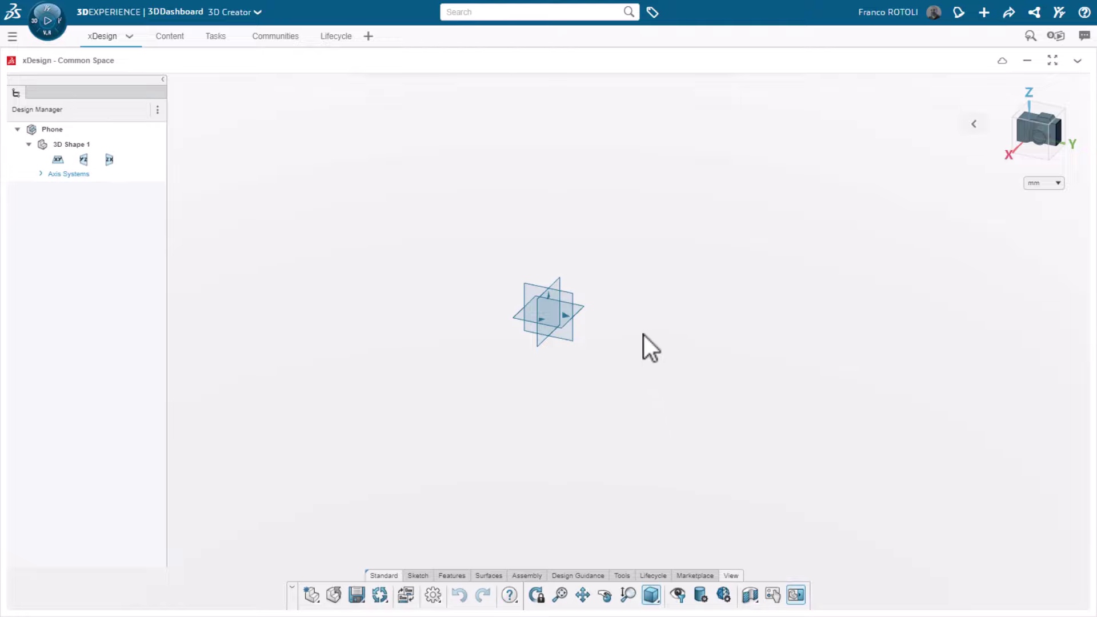
pyautogui.click(571, 293)
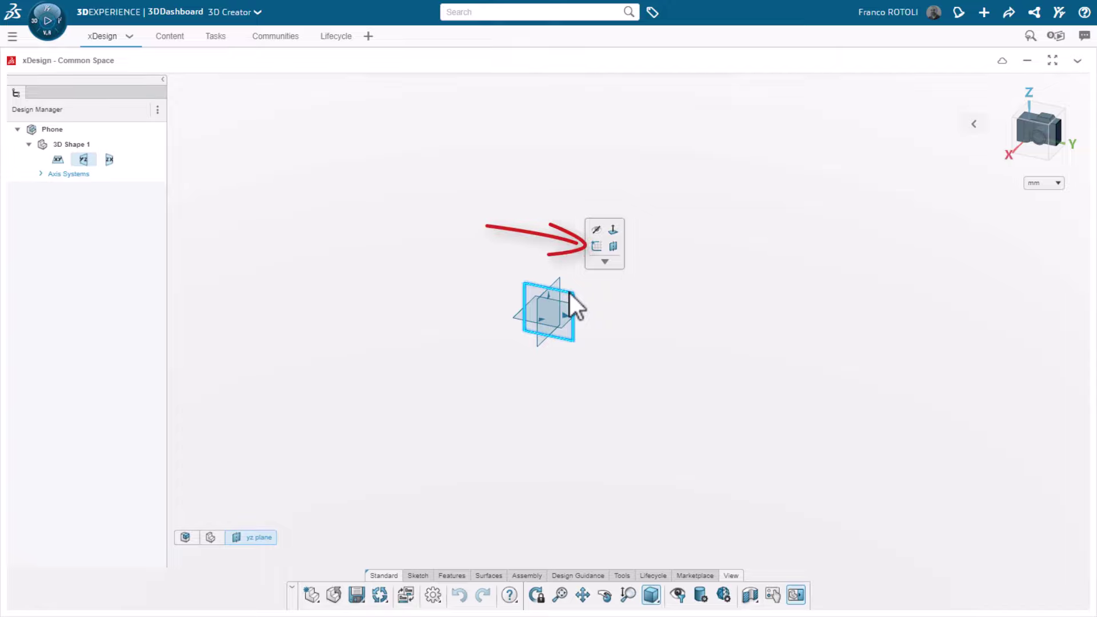
# Sketch on the YZ plane a tall center rectangle centred on the origin
pyautogui.click(597, 247)
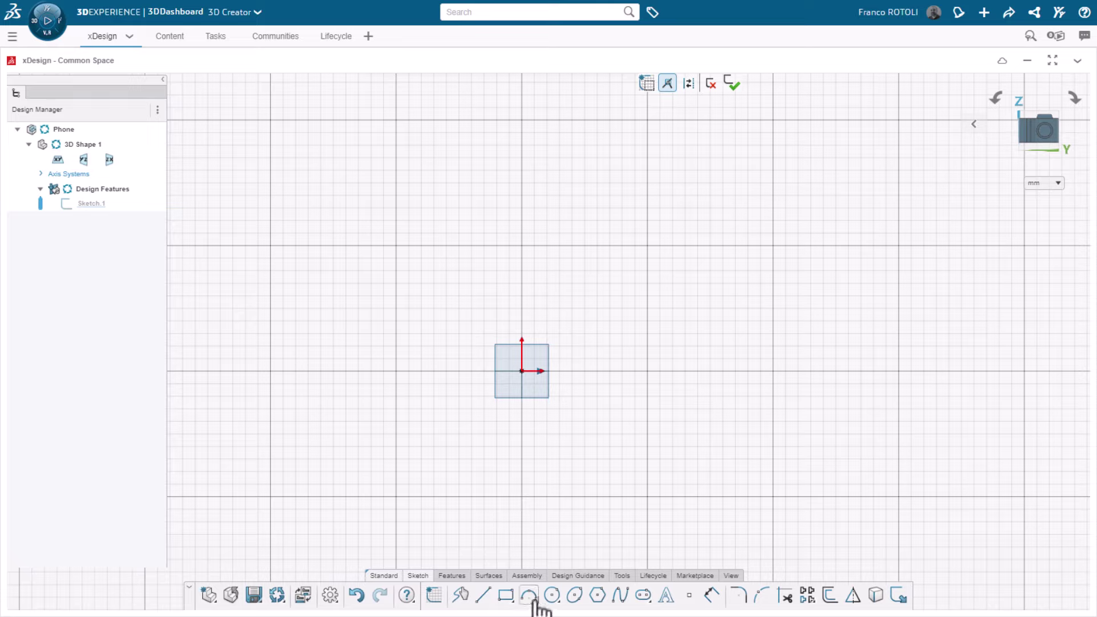
pyautogui.click(513, 601)
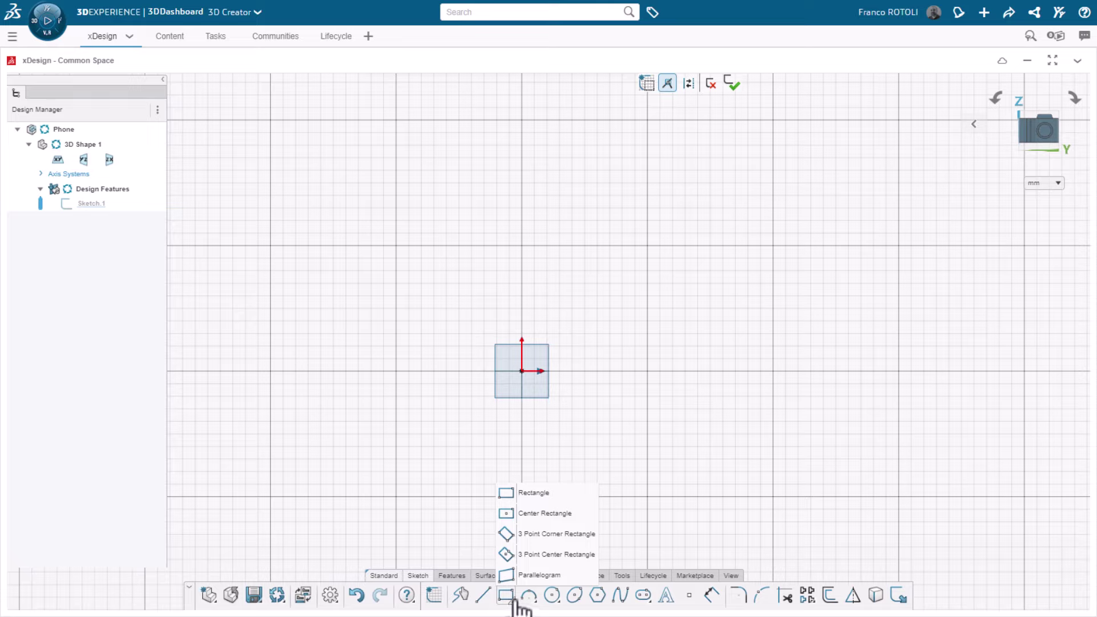
pyautogui.click(530, 513)
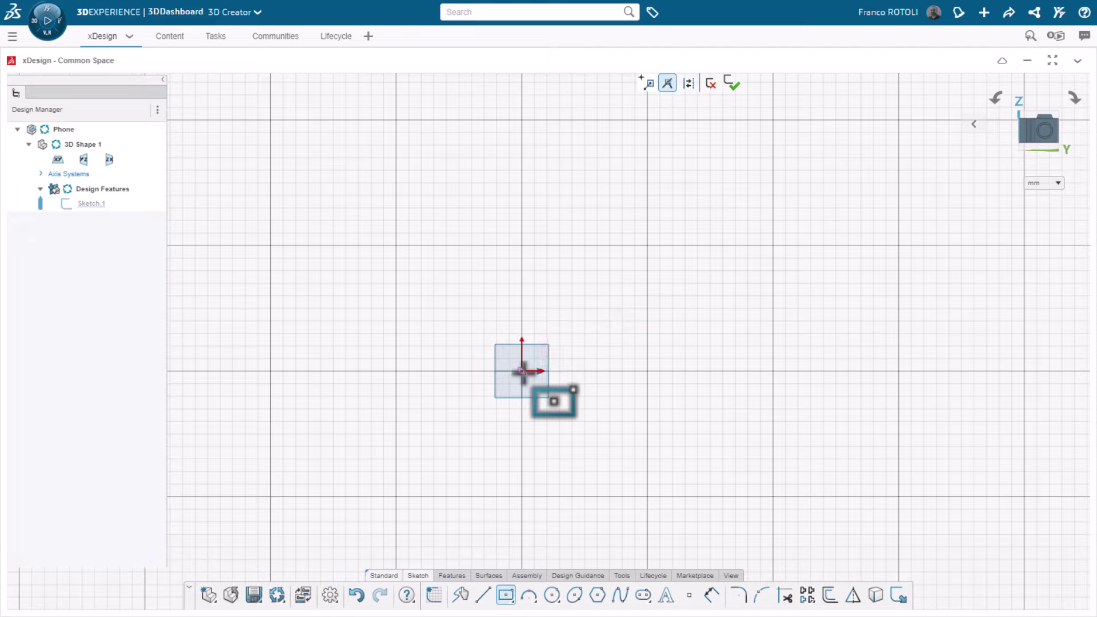
pyautogui.click(522, 371)
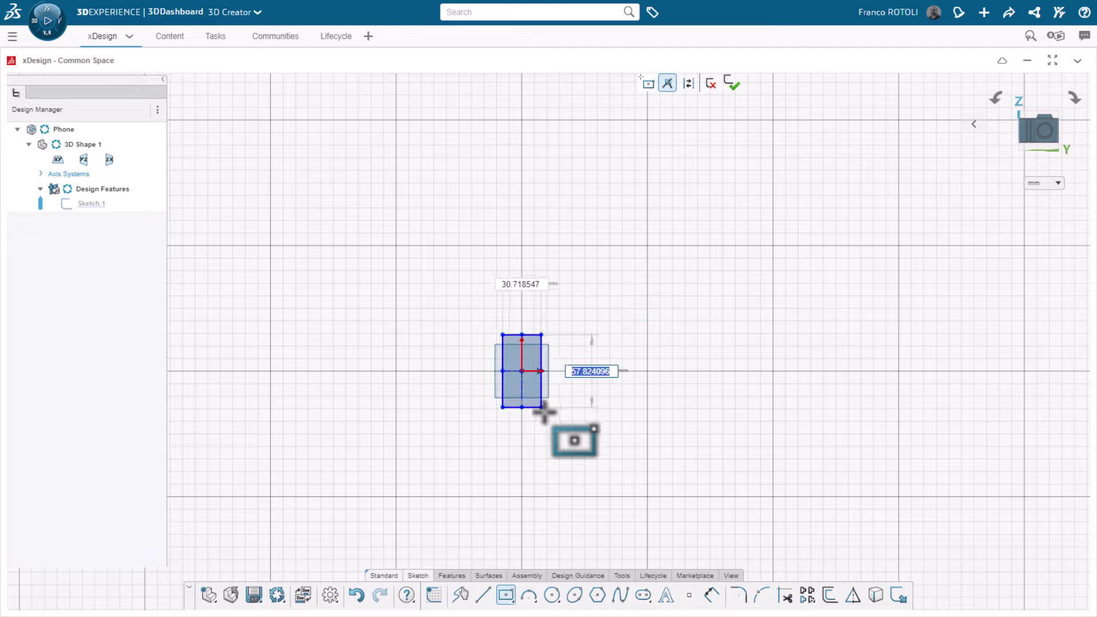
pyautogui.click(577, 471)
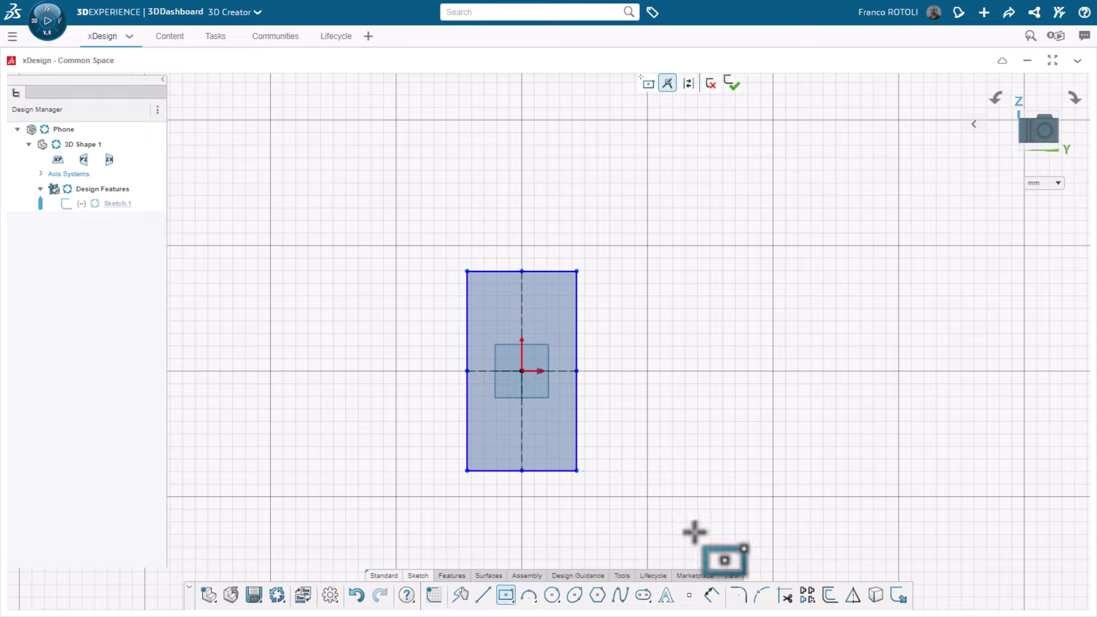
# Dimension the rectangle's top edge to 100 and right edge to 188
pyautogui.click(709, 595)
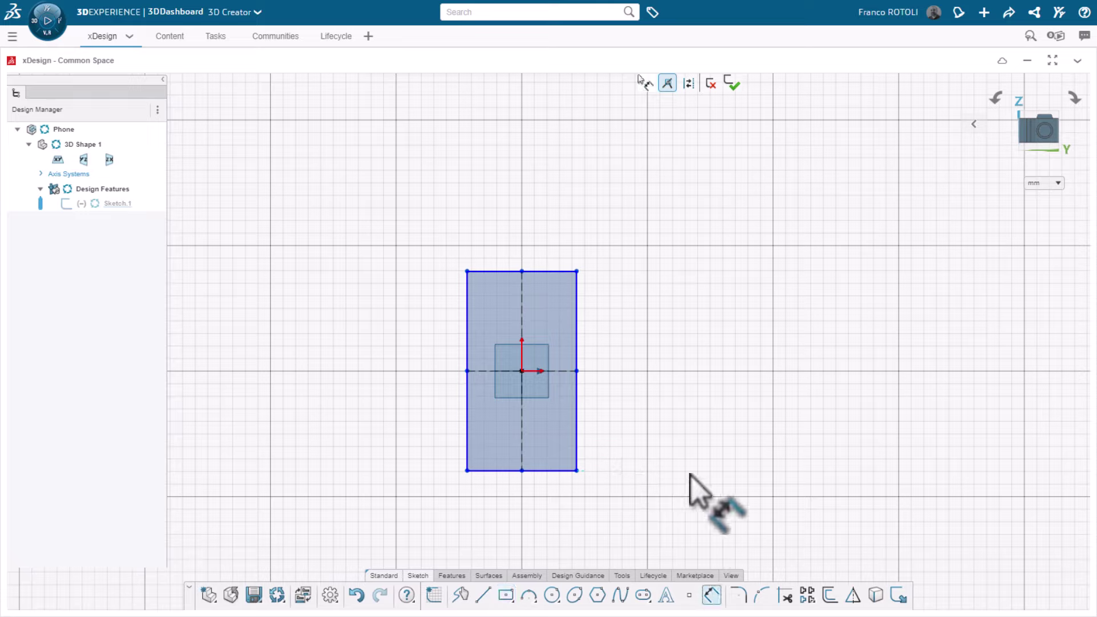
pyautogui.click(550, 271)
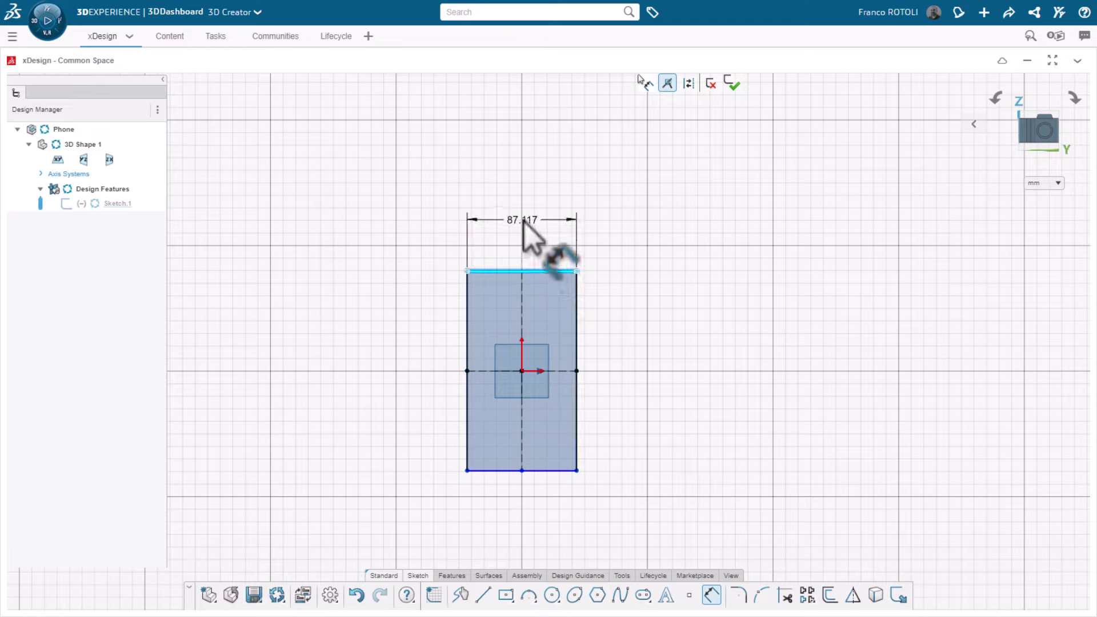
pyautogui.click(524, 221)
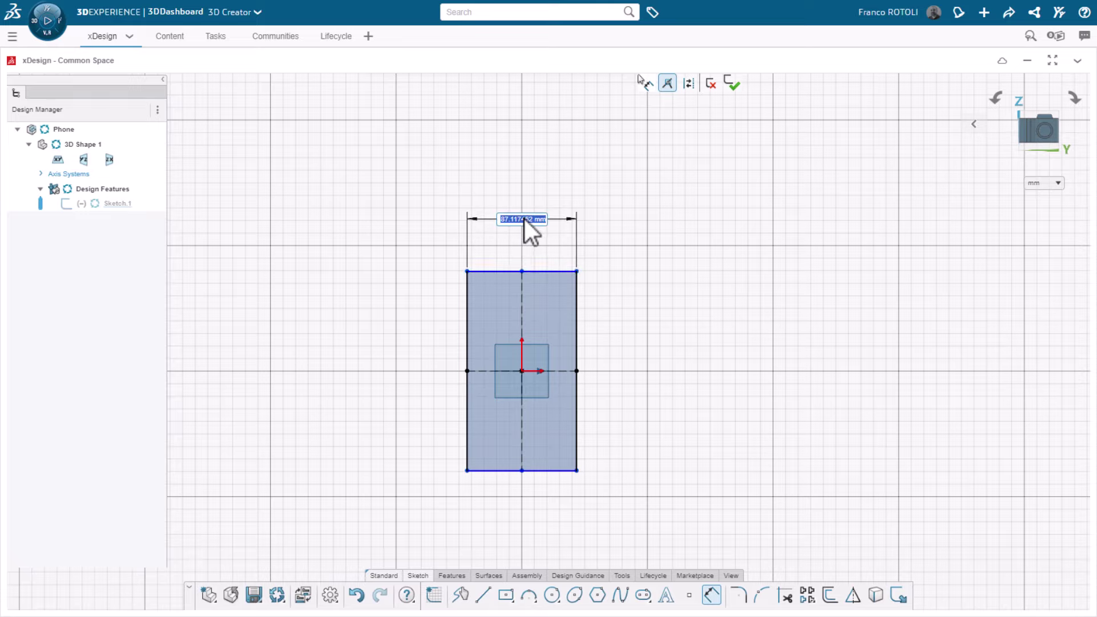
pyautogui.press('Return')
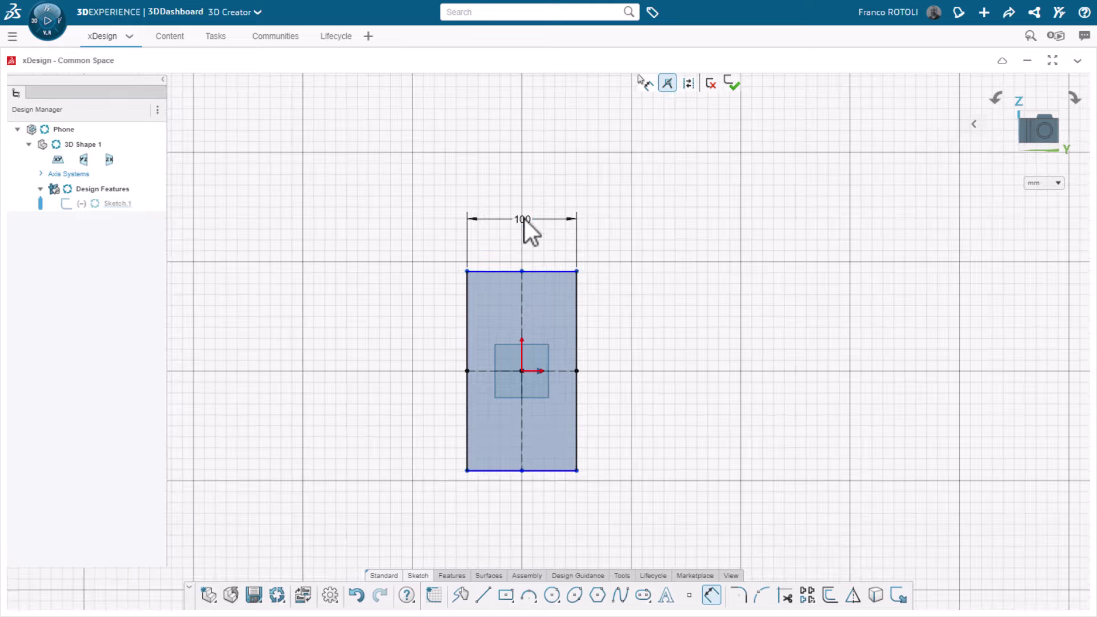
pyautogui.click(578, 307)
pyautogui.click(647, 371)
pyautogui.write('188')
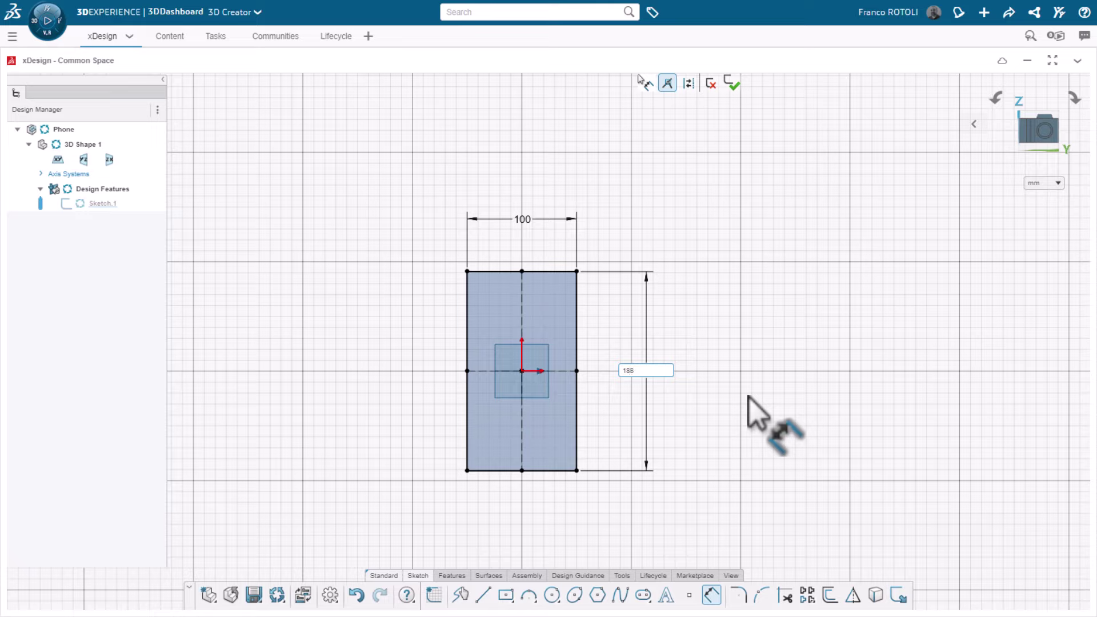
pyautogui.press('Return')
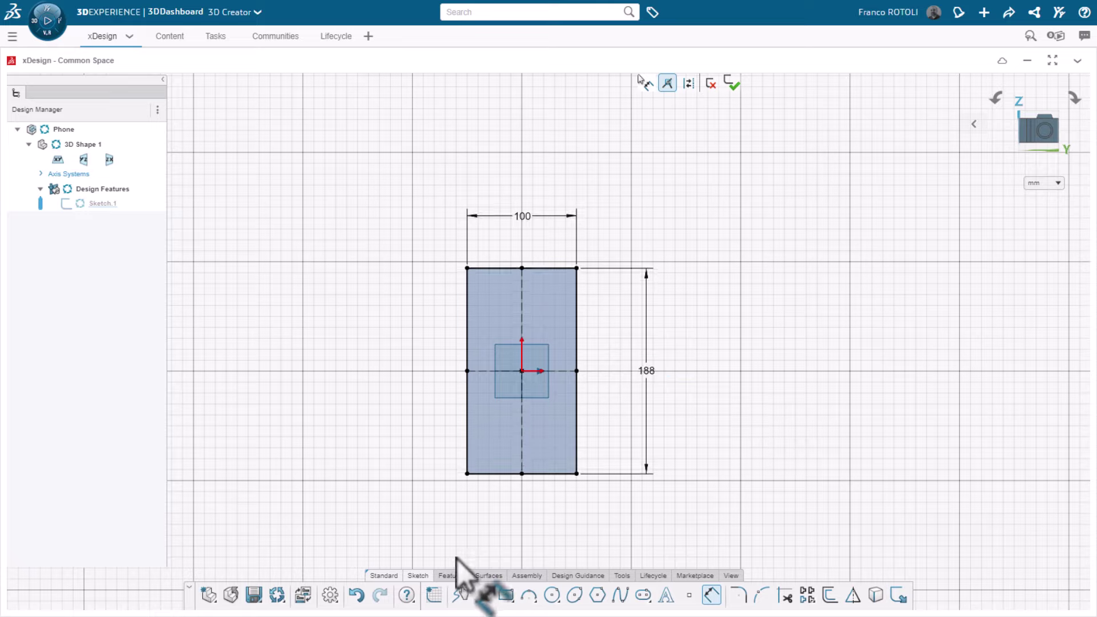
# Extrude the rectangle sketch 15 mm using the Midplane direction
pyautogui.click(442, 575)
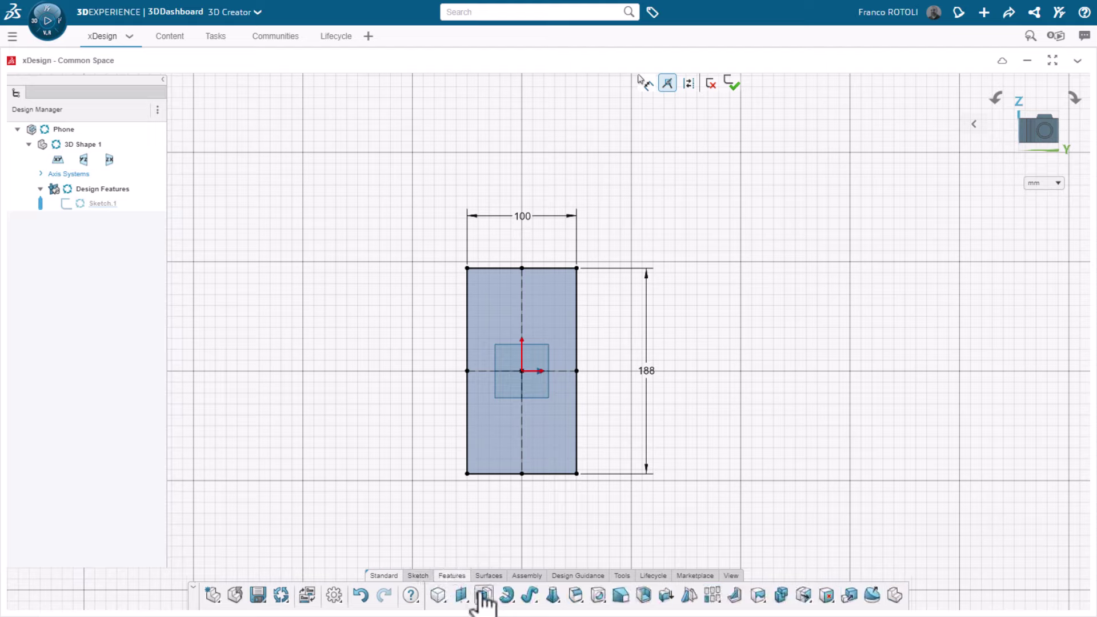
pyautogui.moveTo(494, 604)
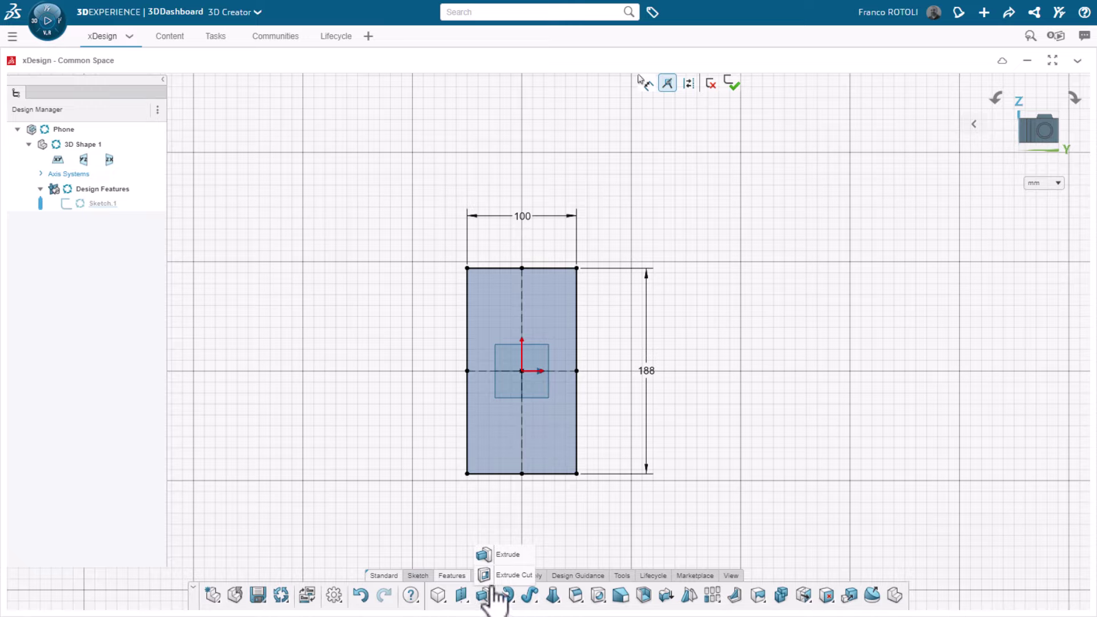
pyautogui.click(506, 556)
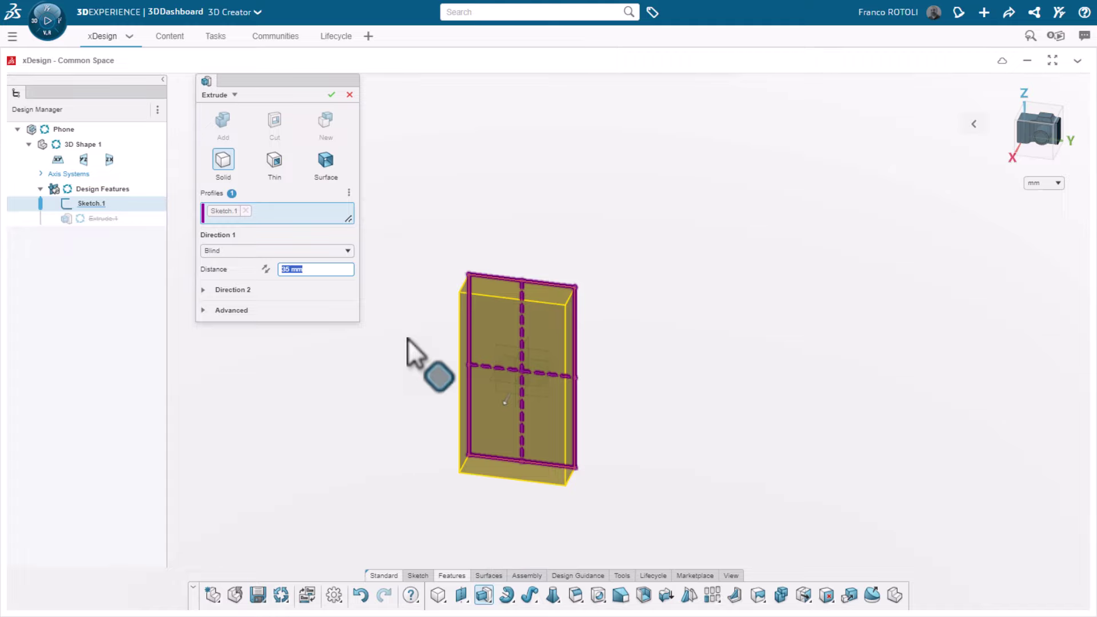
pyautogui.click(349, 252)
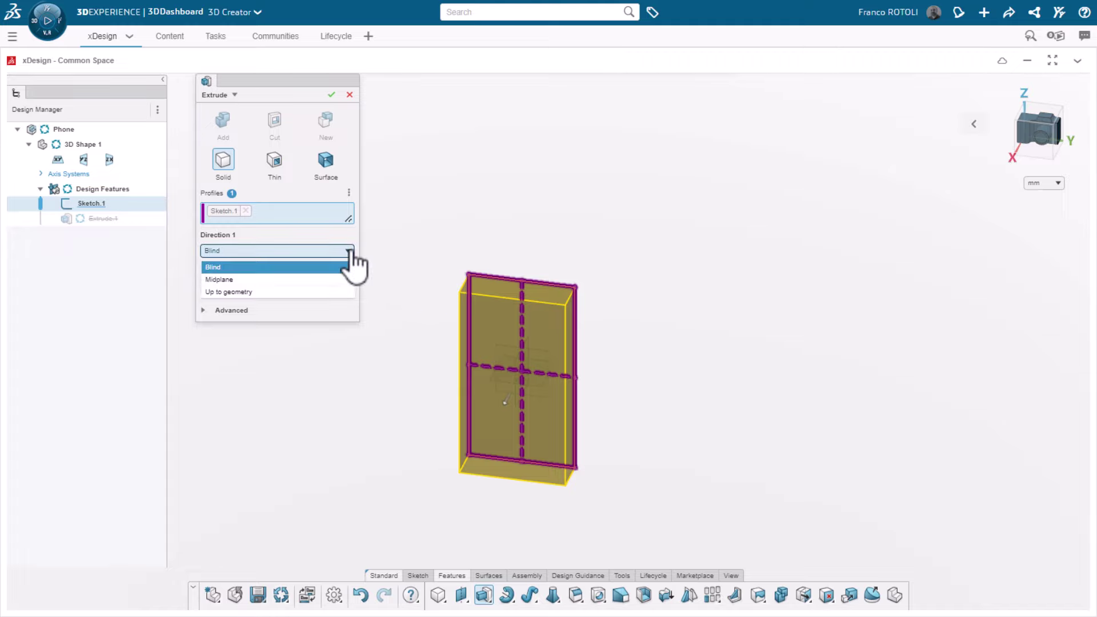
pyautogui.click(338, 279)
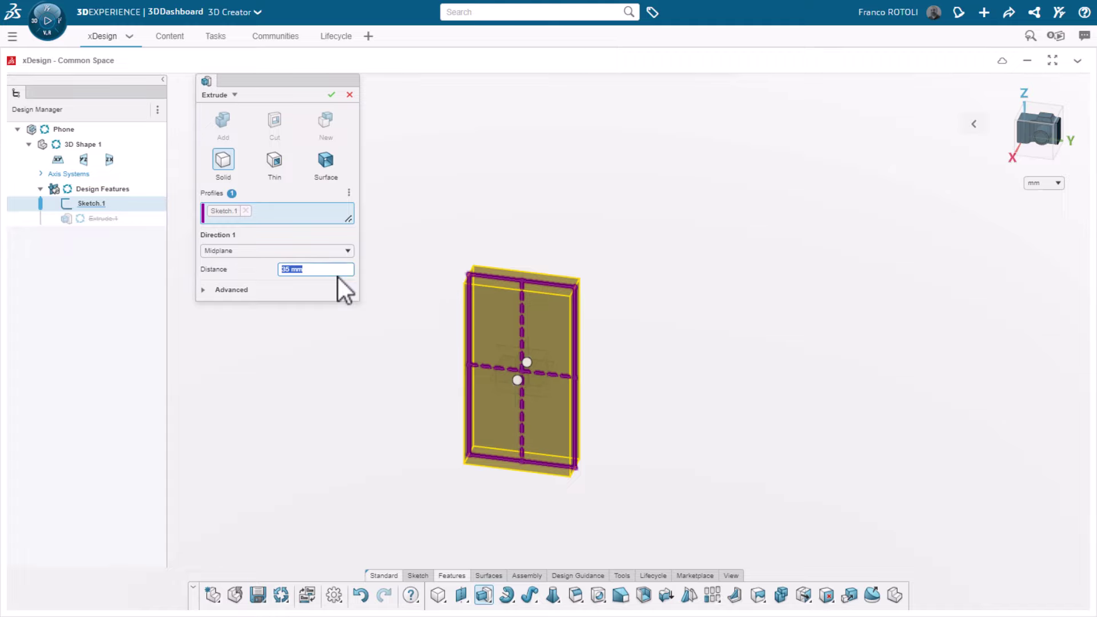
pyautogui.write('15')
pyautogui.press('Return')
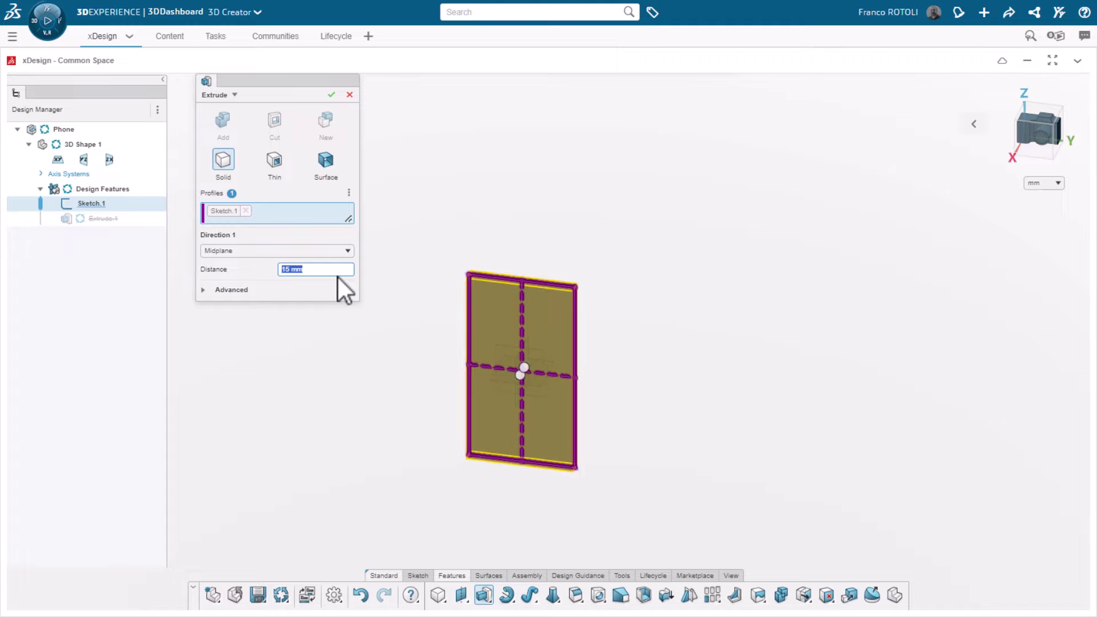
pyautogui.click(332, 95)
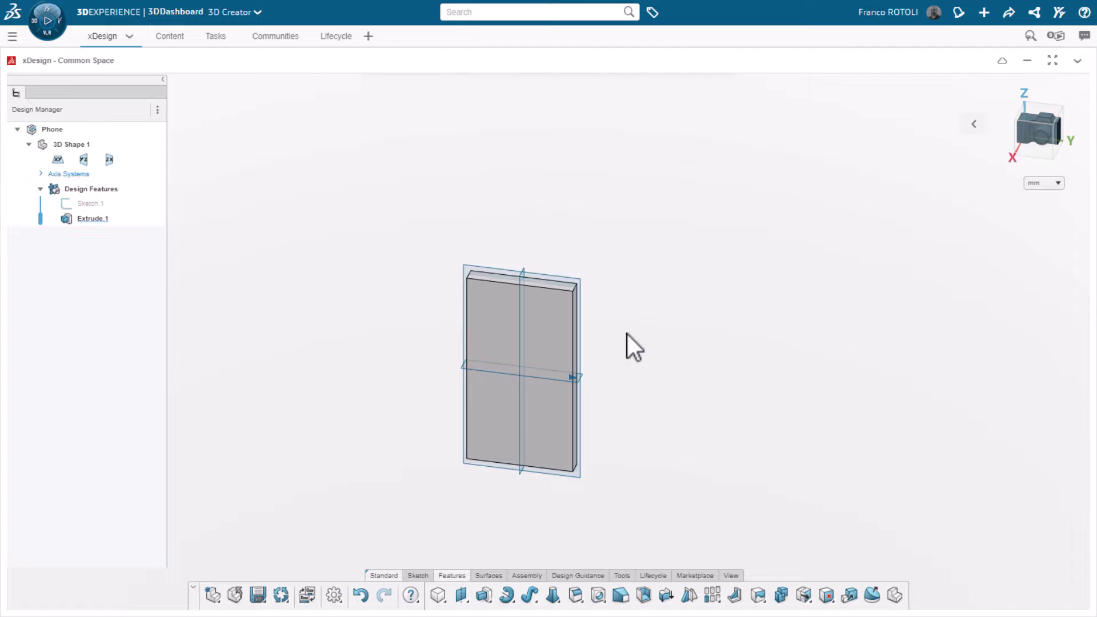
# Hide the reference planes and zoom in on the slab's top corner
pyautogui.click(731, 576)
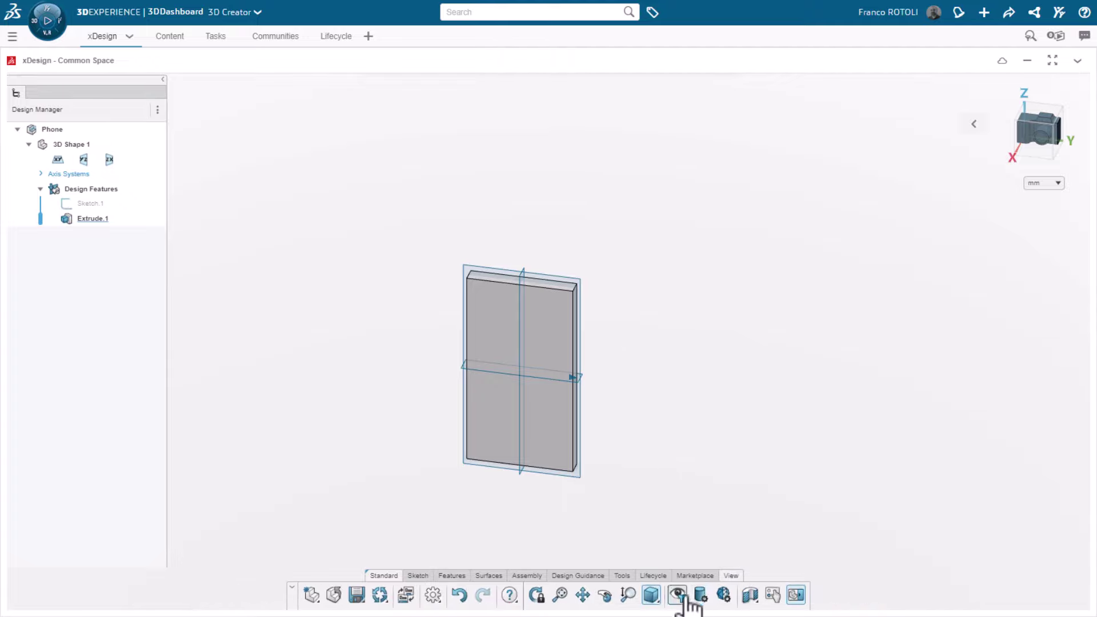
pyautogui.click(686, 599)
pyautogui.click(680, 471)
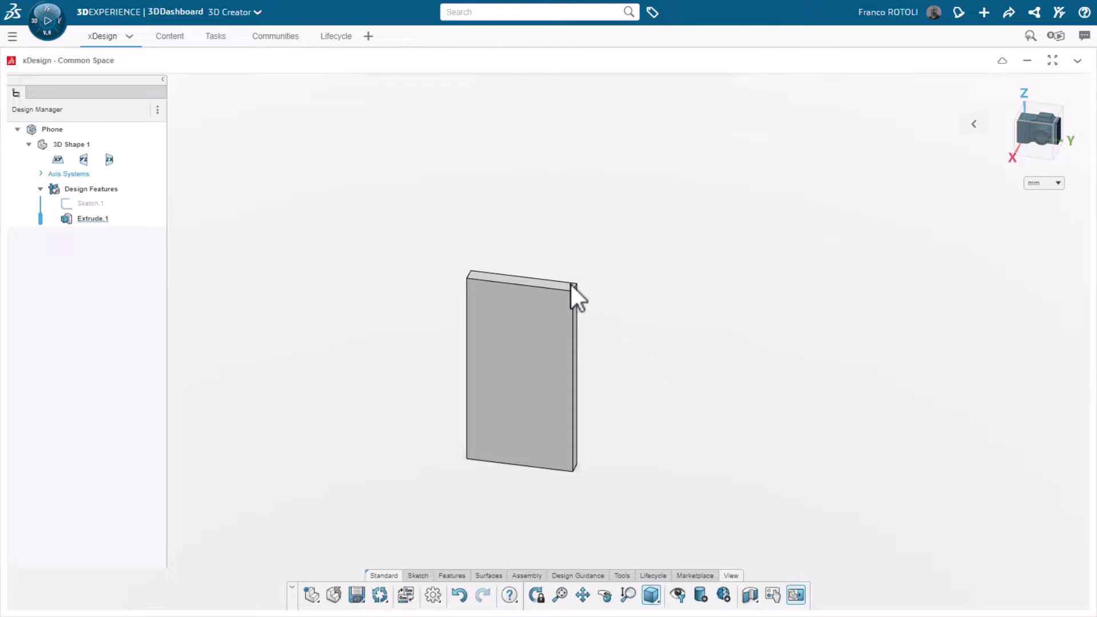
pyautogui.scroll(5, 571, 284)
pyautogui.scroll(1, 579, 291)
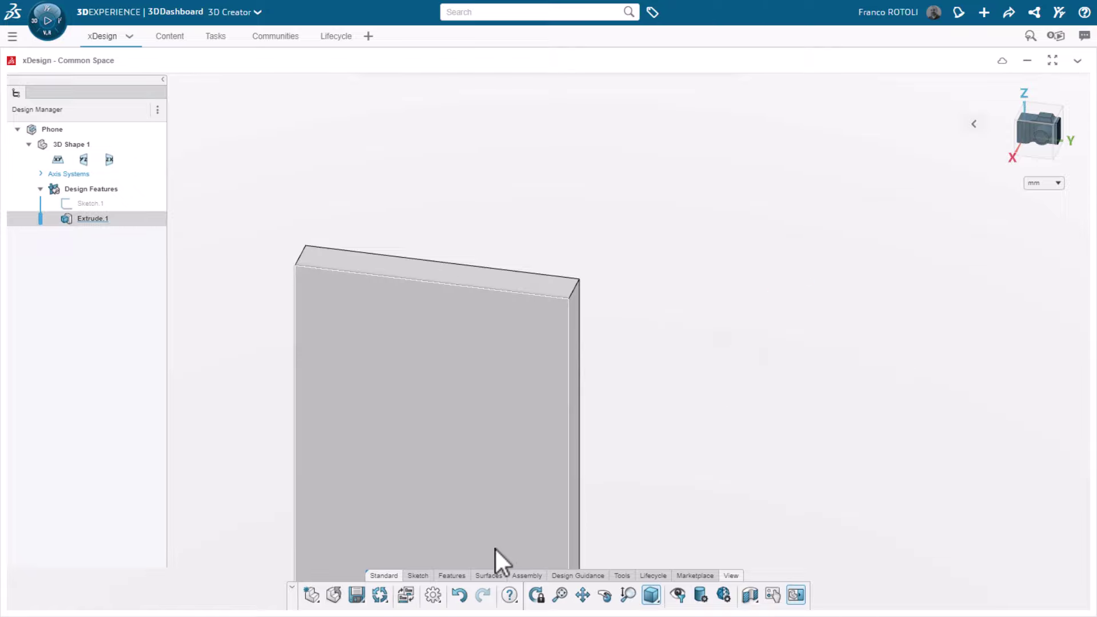
pyautogui.click(453, 576)
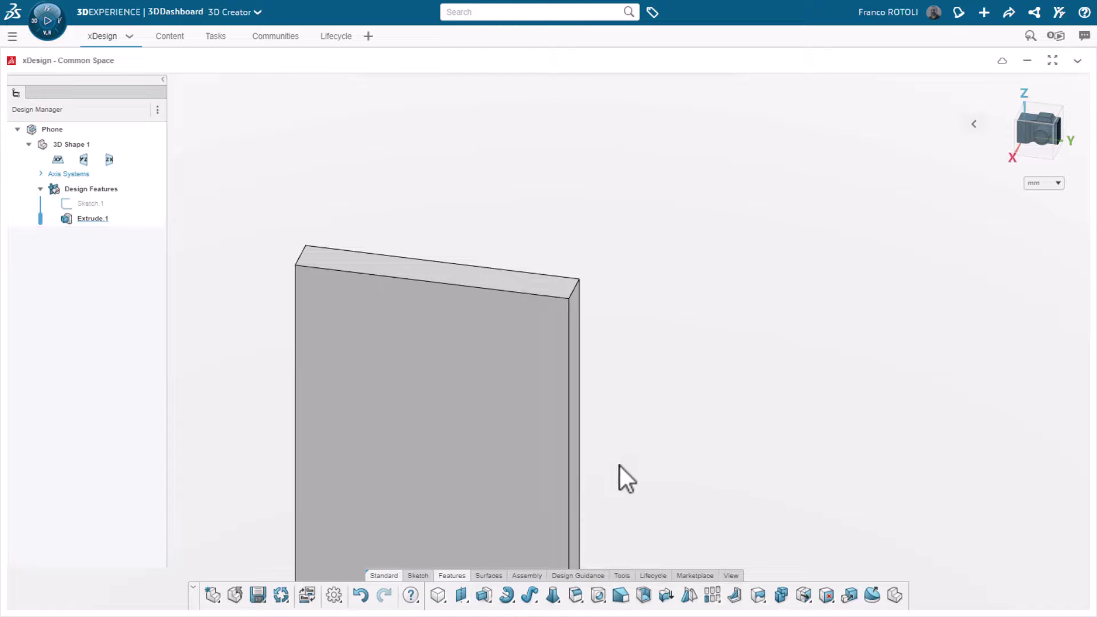
# Fillet the slab's four vertical corner edges at 15 mm
pyautogui.click(574, 290)
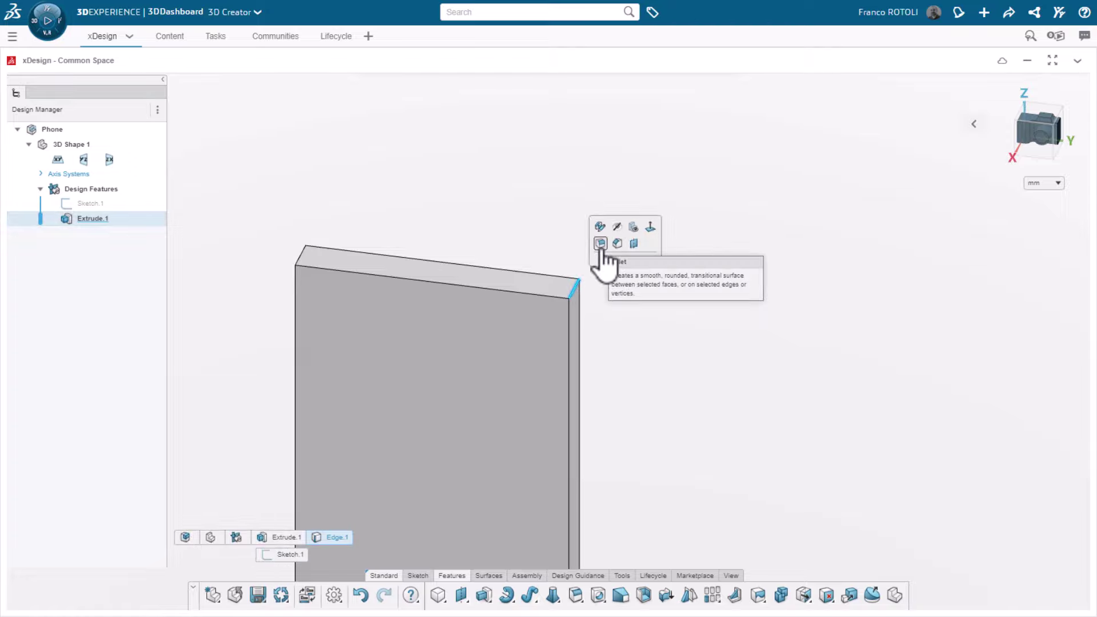
pyautogui.click(600, 243)
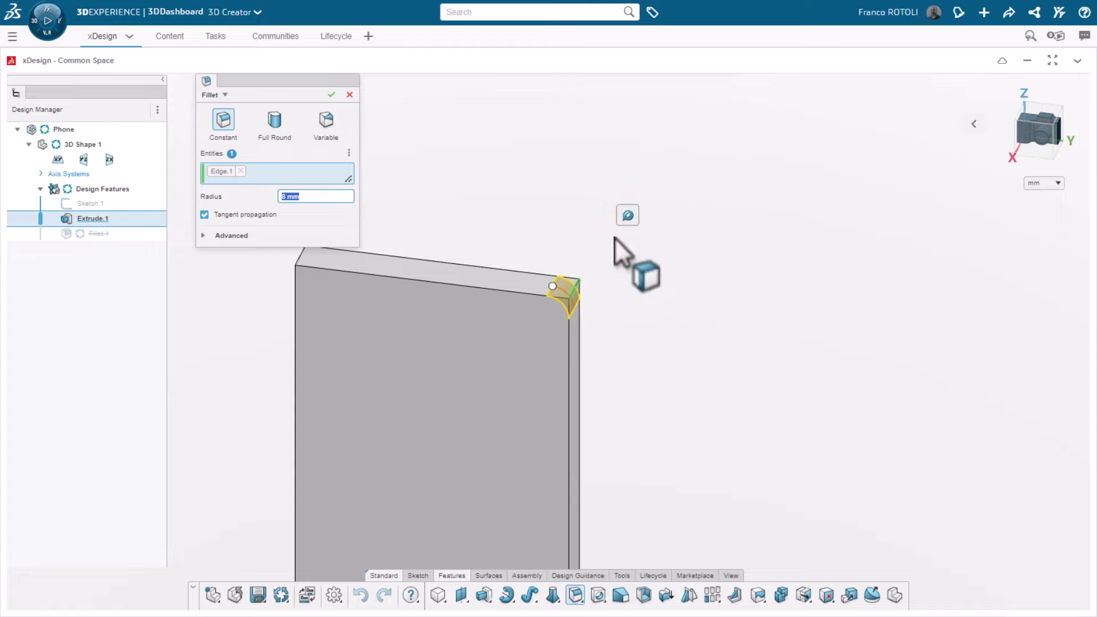
pyautogui.click(628, 217)
pyautogui.click(628, 227)
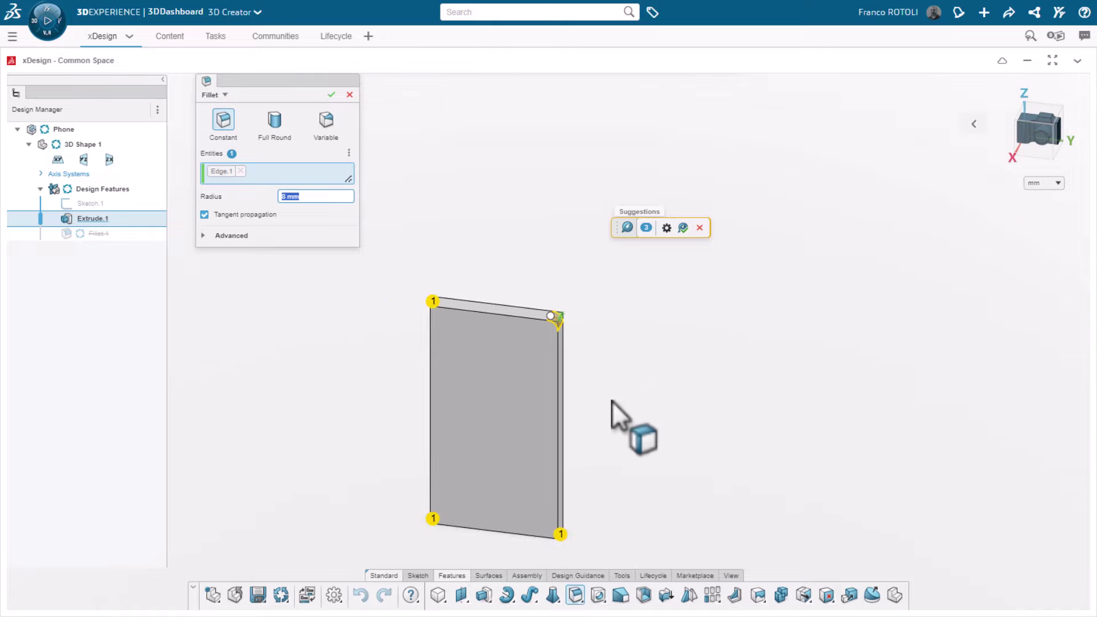
pyautogui.click(683, 229)
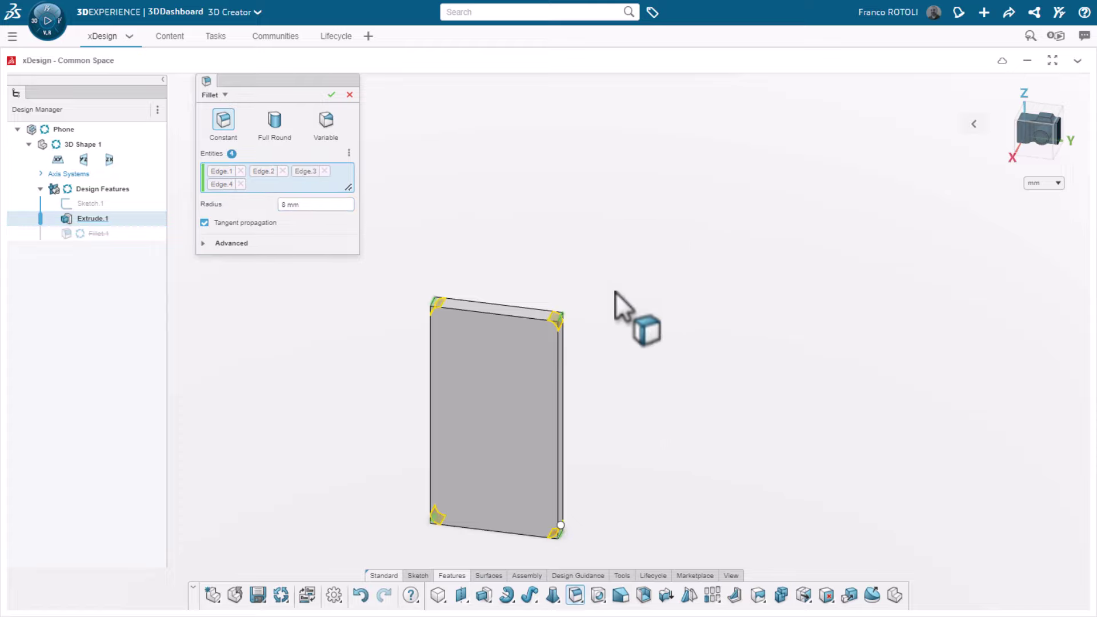
pyautogui.click(322, 205)
pyautogui.write('15')
pyautogui.press('Return')
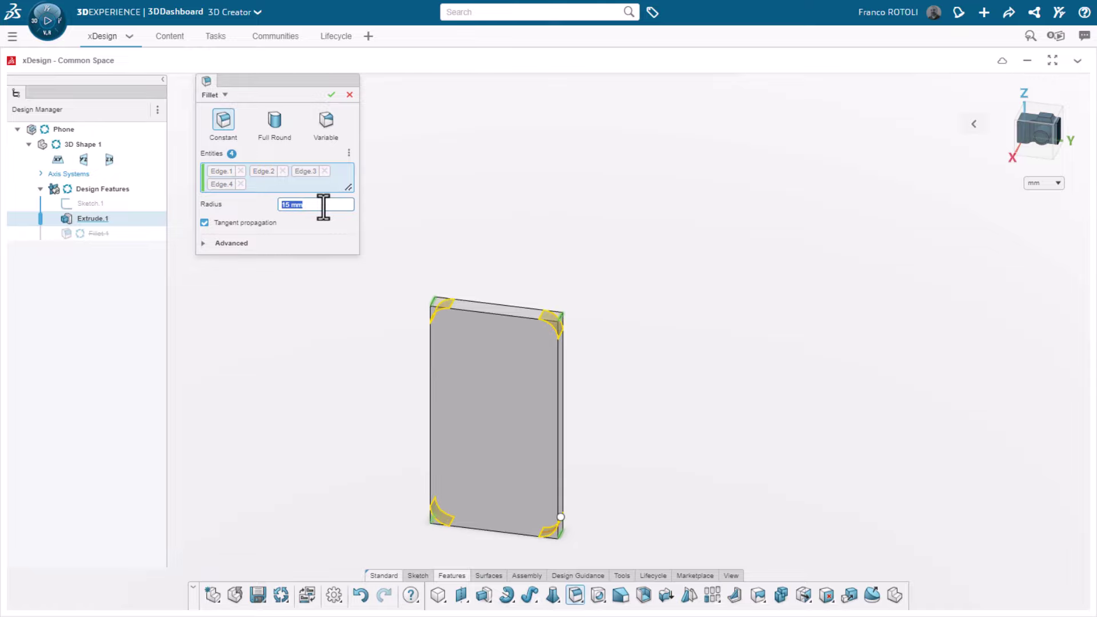
pyautogui.click(332, 95)
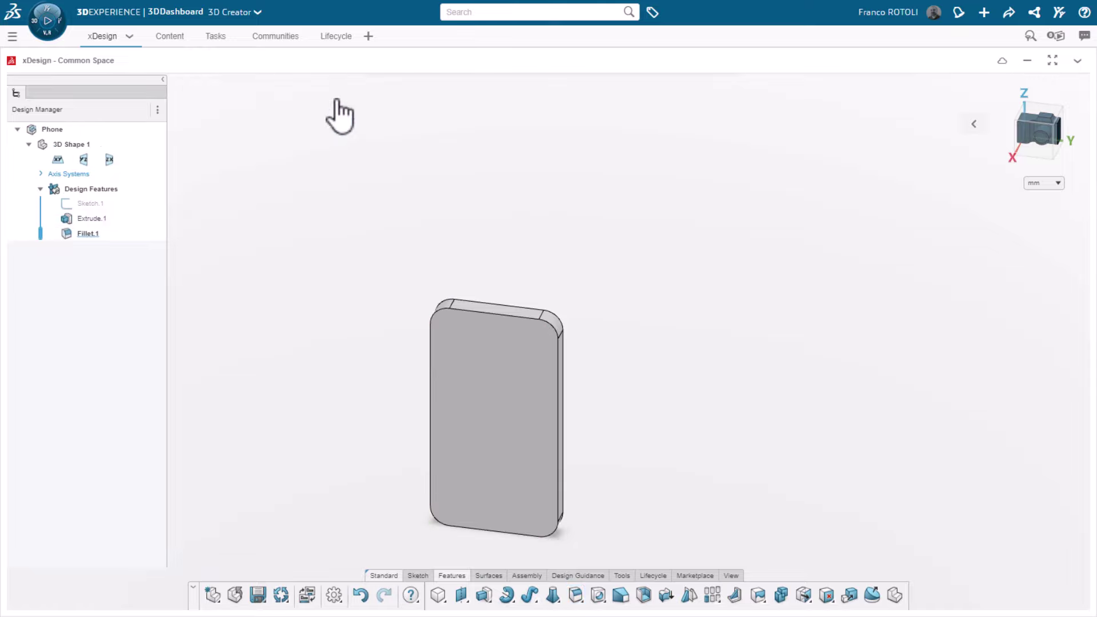
# Fillet the phone's top outline edges at 1 mm
pyautogui.click(479, 306)
pyautogui.click(503, 266)
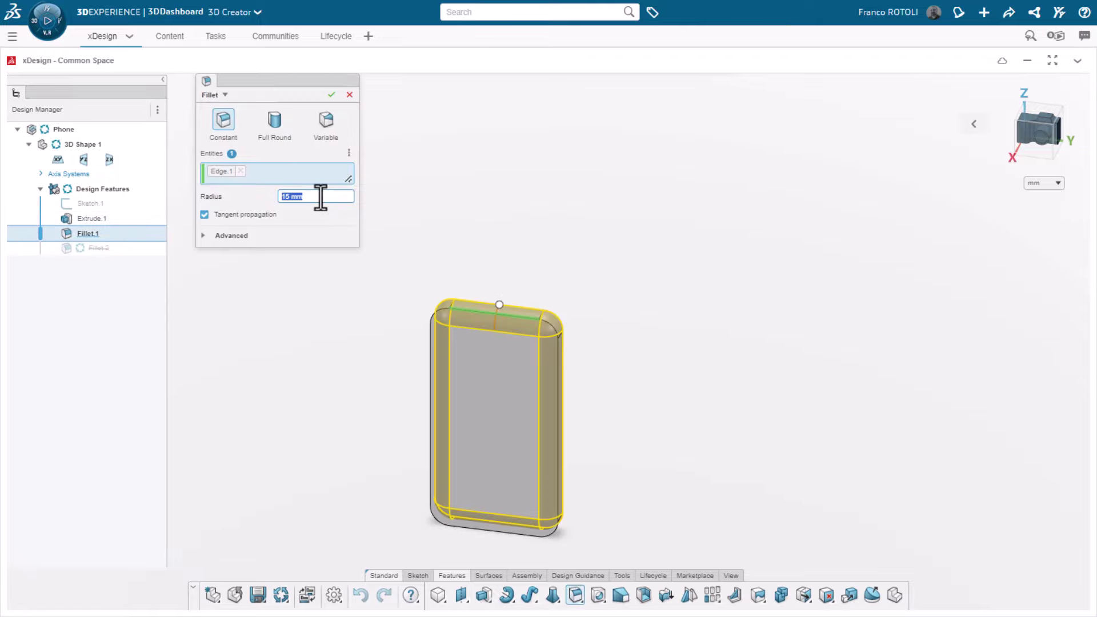
pyautogui.write('1')
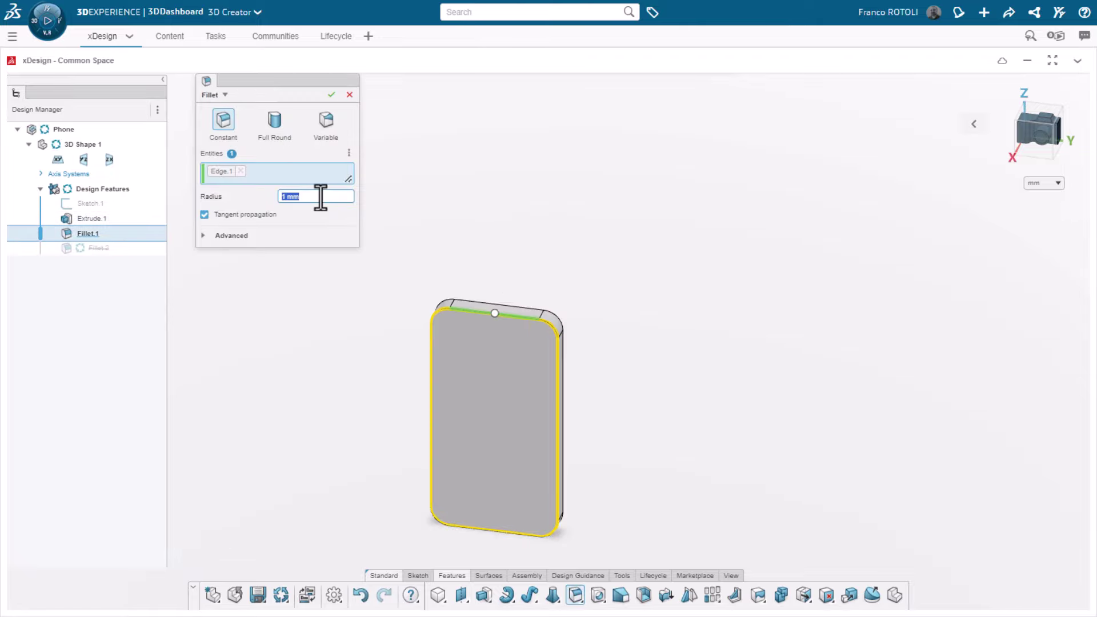
pyautogui.click(475, 302)
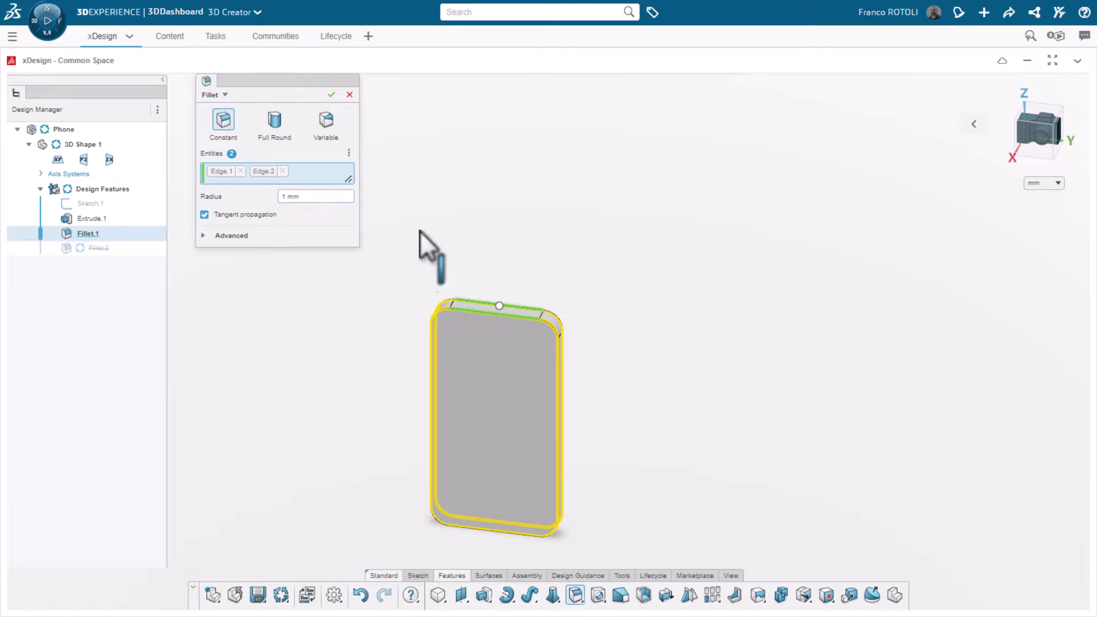
pyautogui.click(331, 95)
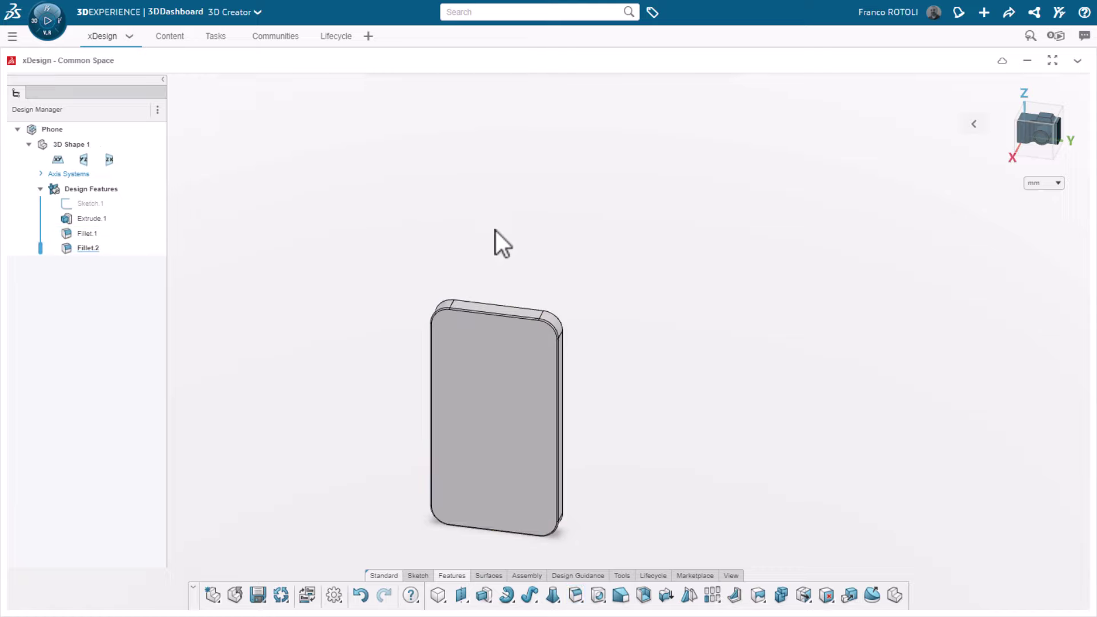
# Switch to a fitted isometric view and sketch on the phone's long right side face
pyautogui.moveTo(495, 231); pyautogui.dragTo(537, 239, button='middle')
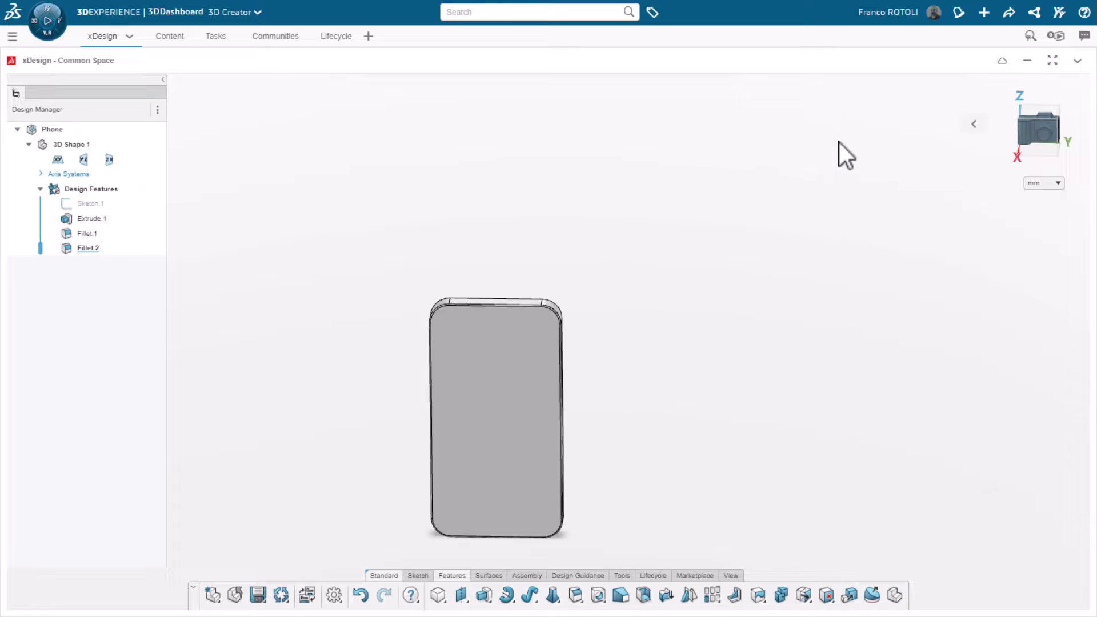
pyautogui.click(971, 128)
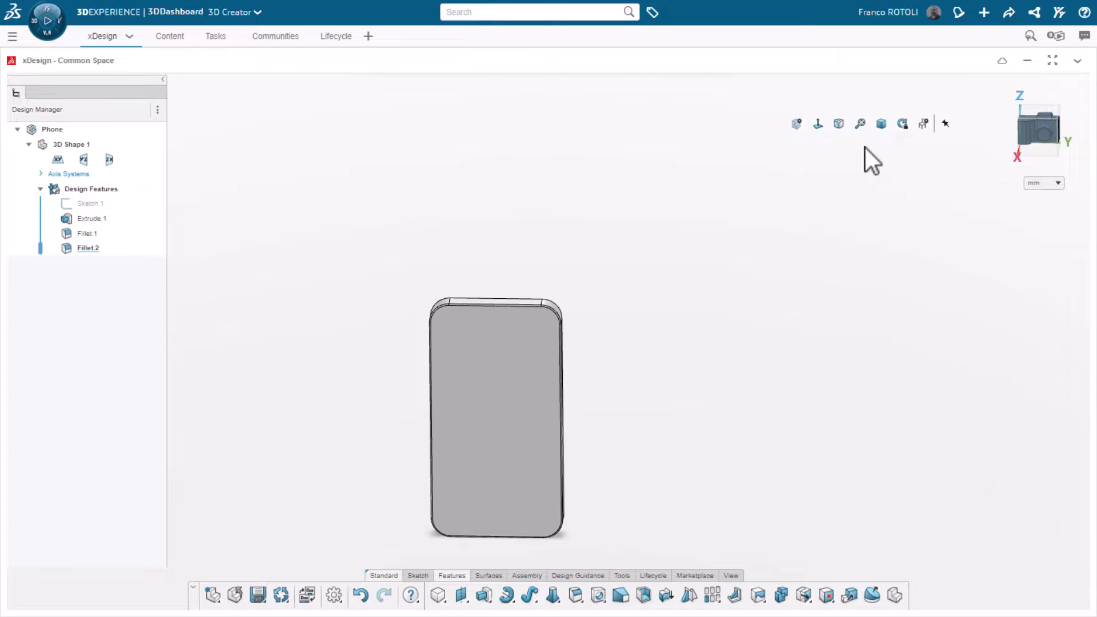
pyautogui.click(946, 124)
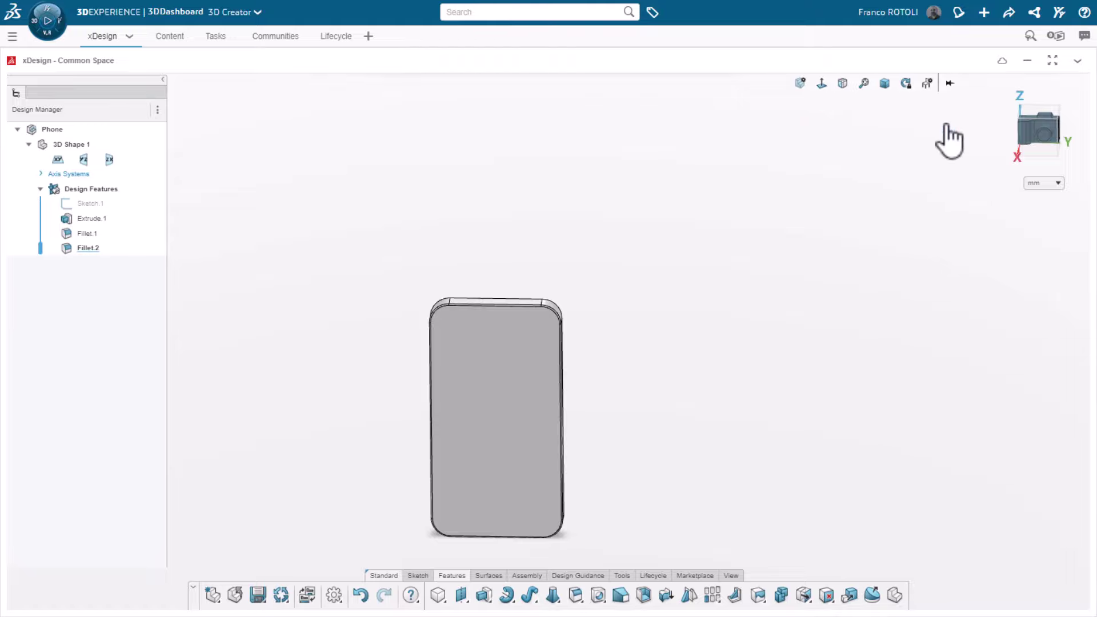
pyautogui.click(885, 84)
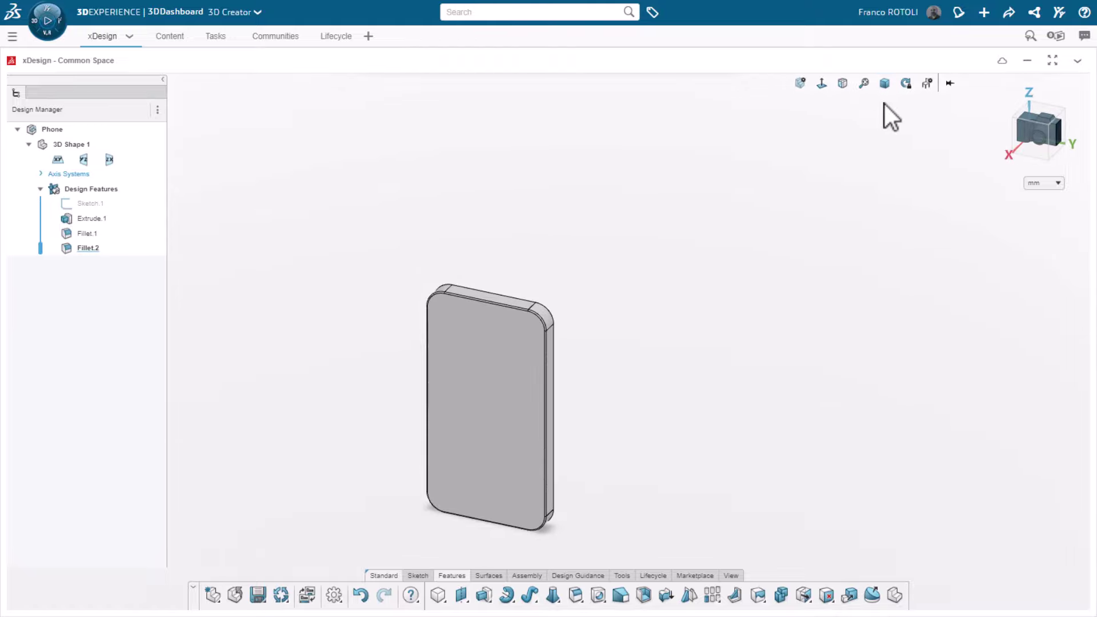
pyautogui.click(864, 84)
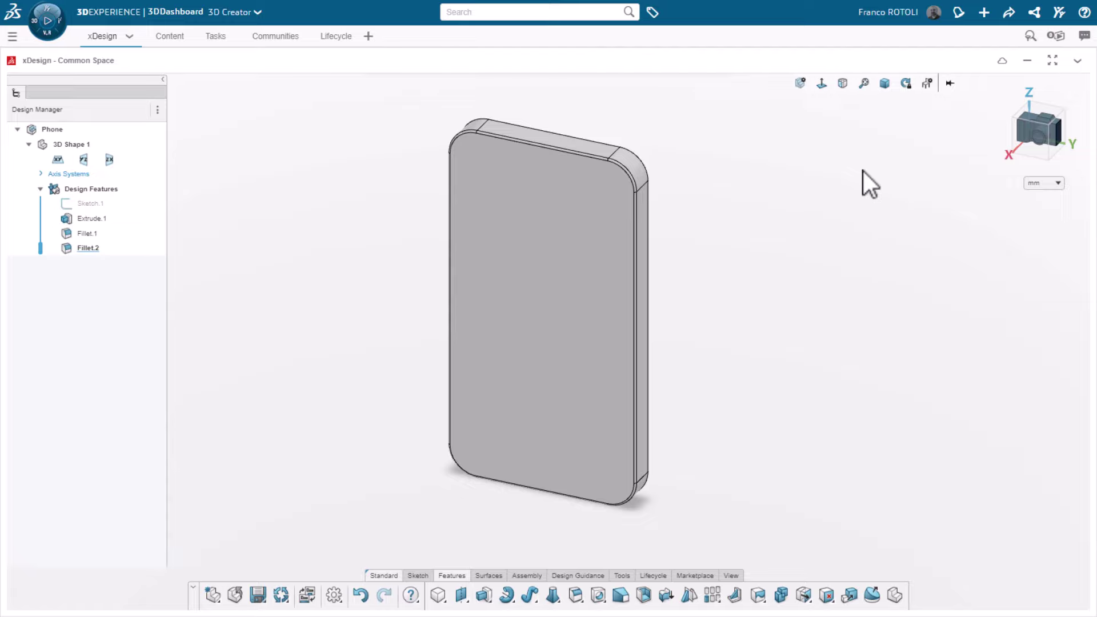
pyautogui.click(642, 235)
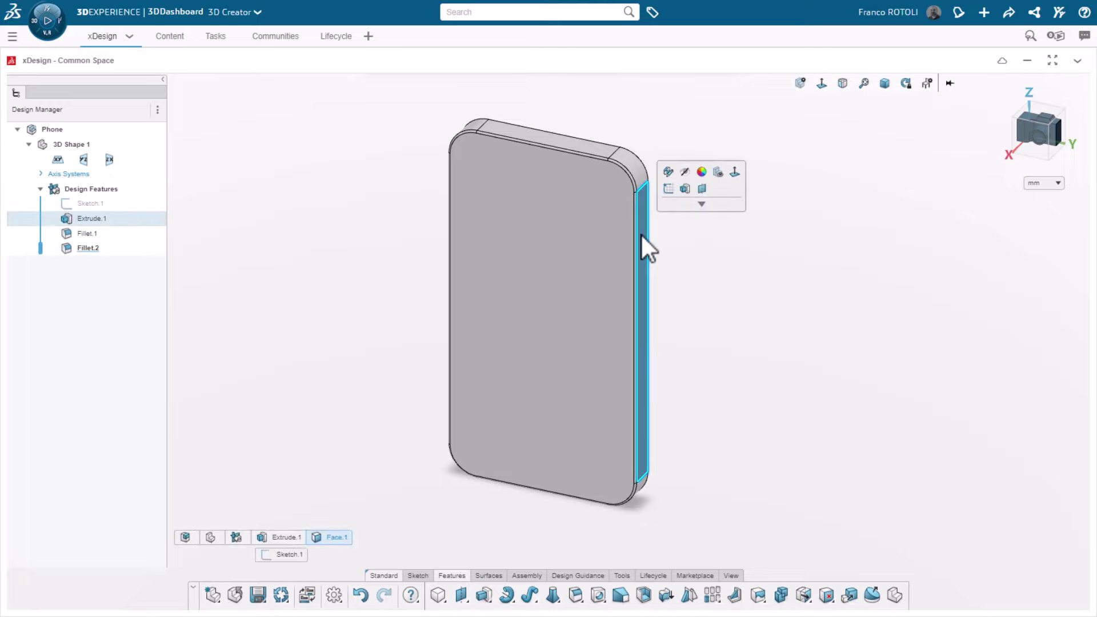
pyautogui.click(672, 190)
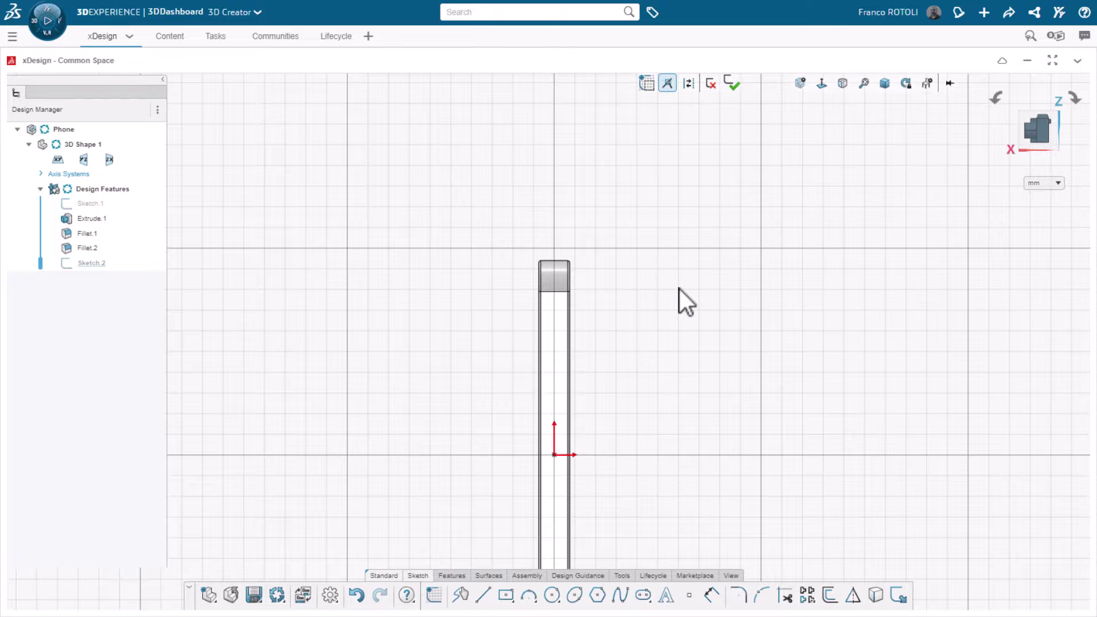
# Viewing the side face head-on, draw a vertical centerline slot above the origin
pyautogui.moveTo(681, 290); pyautogui.dragTo(796, 331, button='middle')
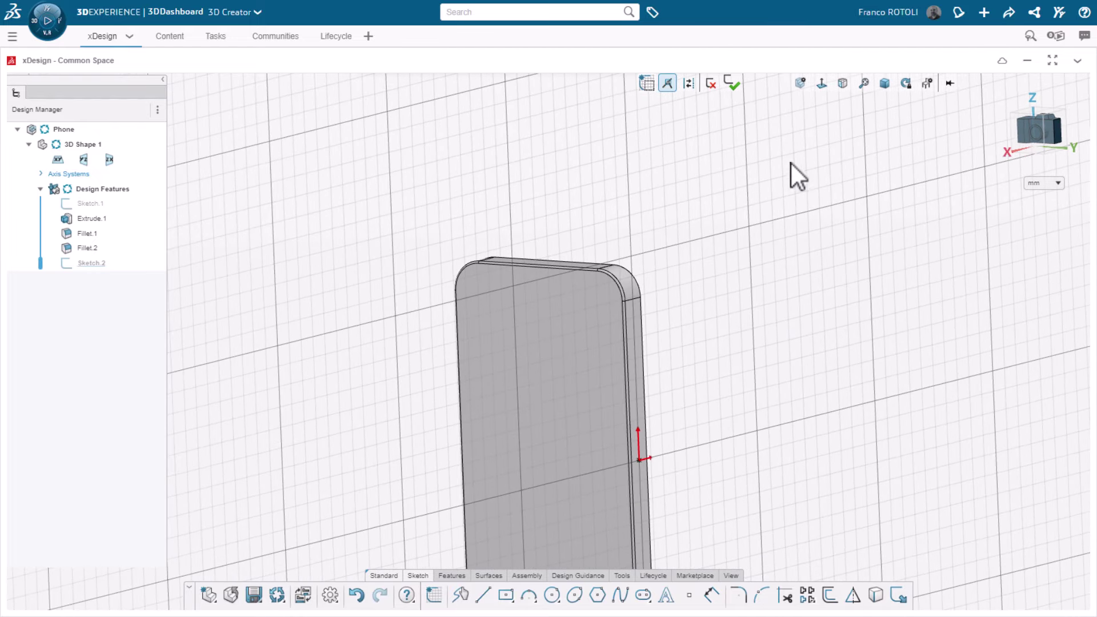
pyautogui.click(821, 84)
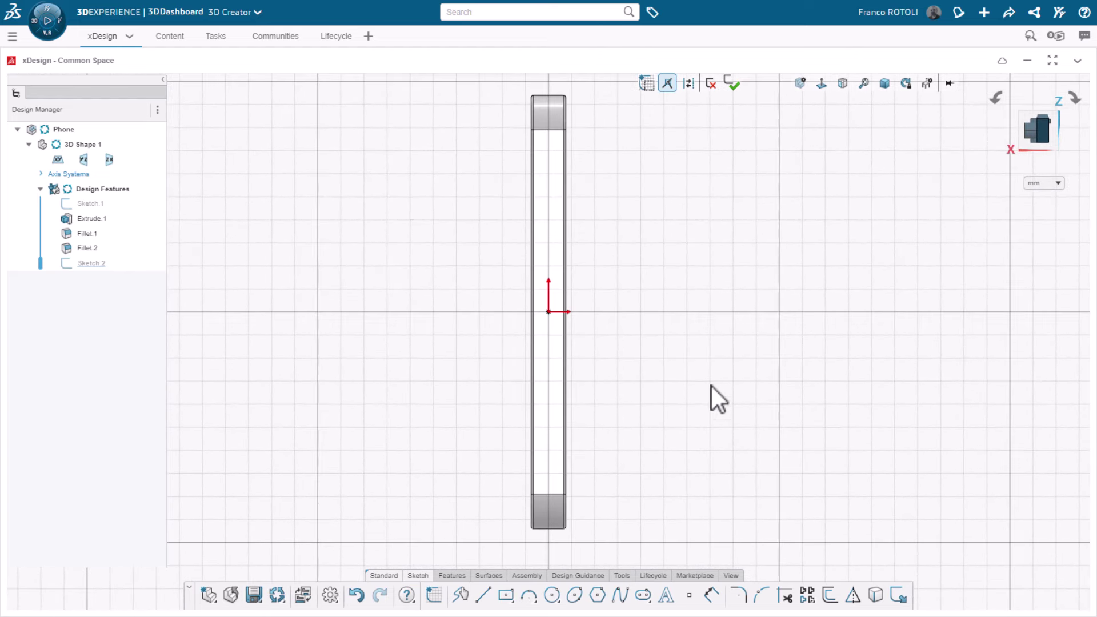
pyautogui.click(646, 597)
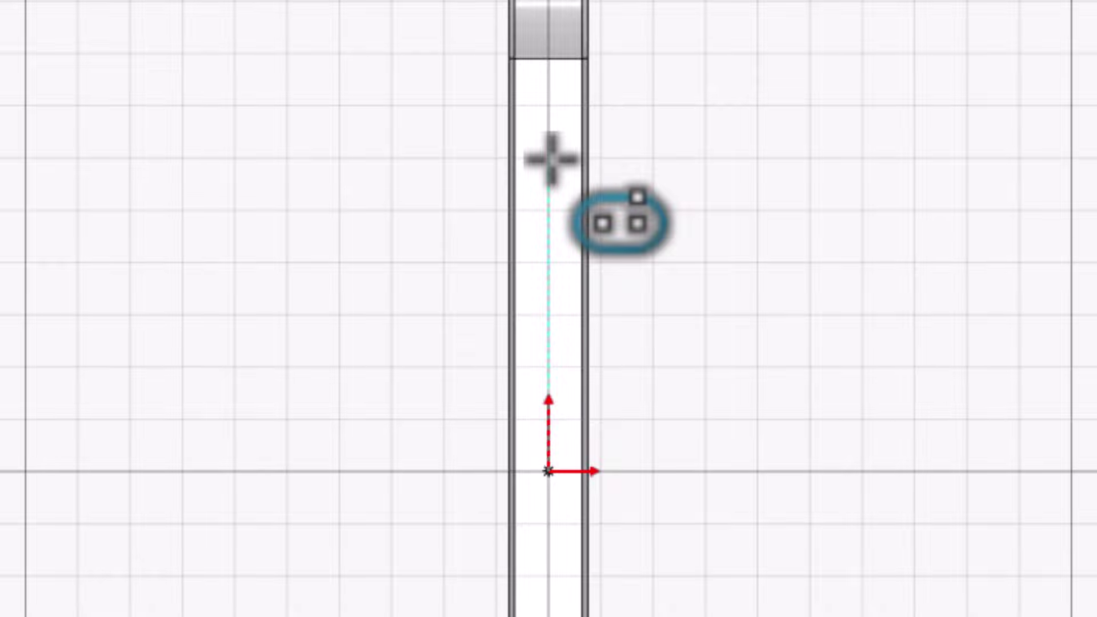
pyautogui.click(549, 159)
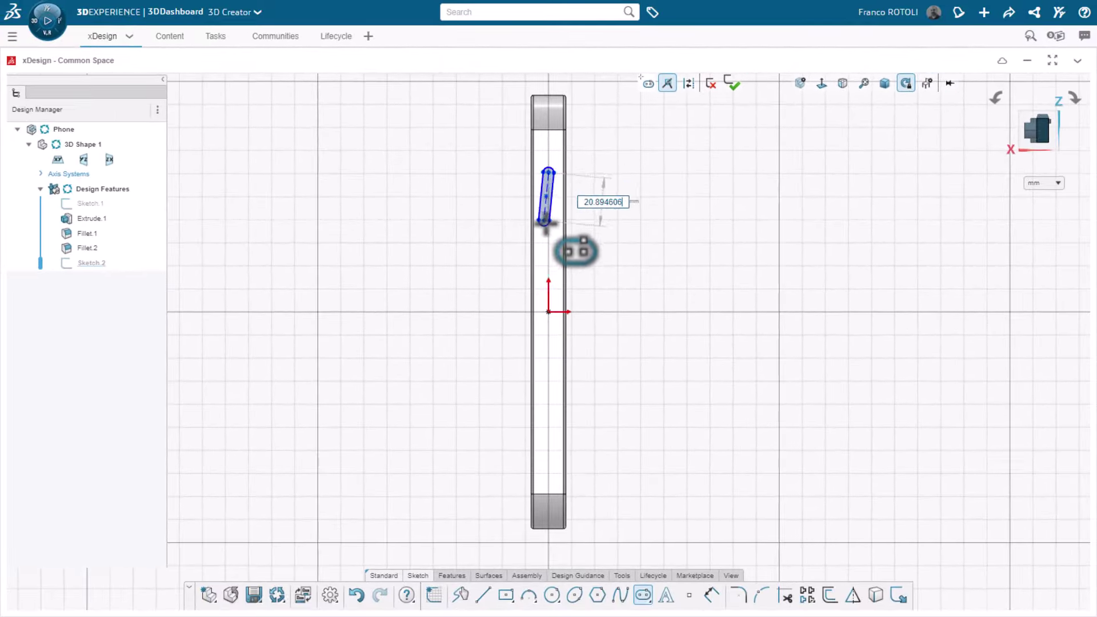
pyautogui.click(549, 251)
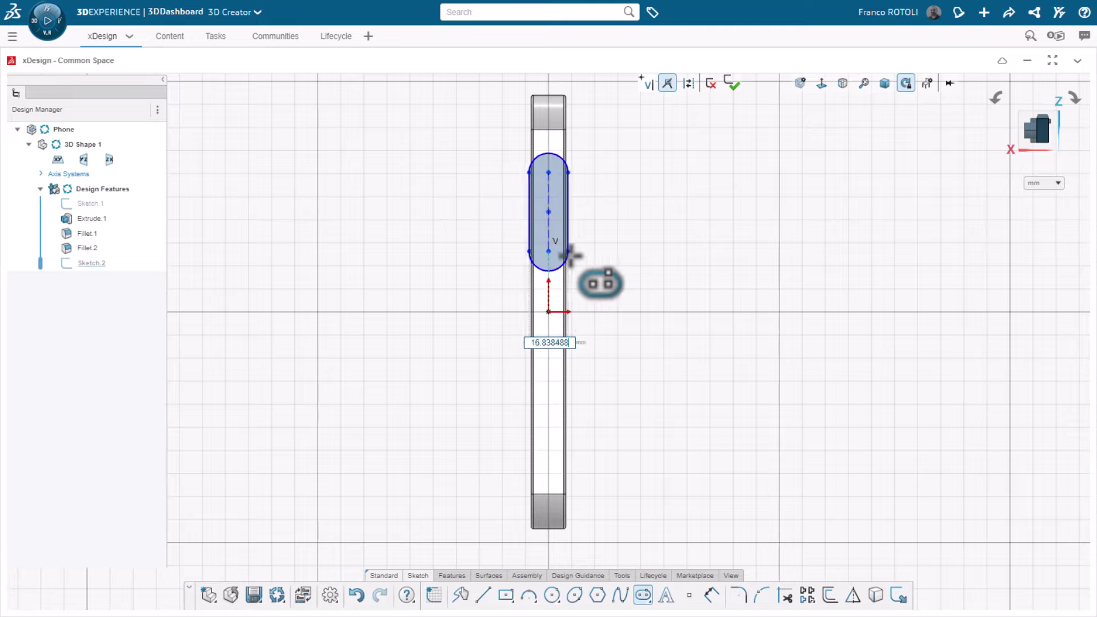
pyautogui.click(559, 252)
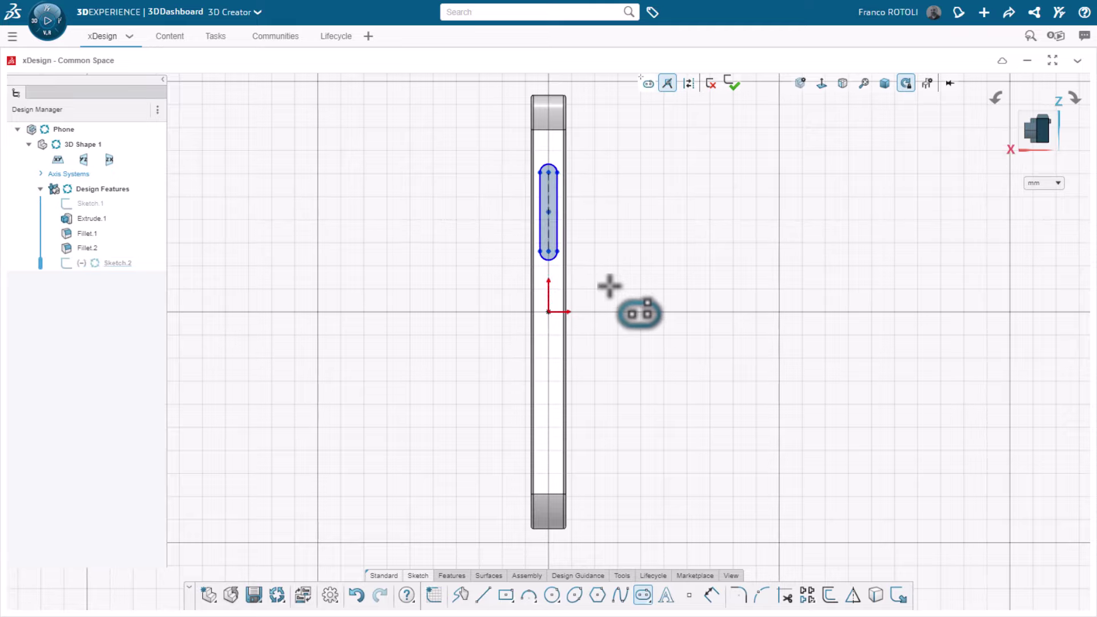
# Dimension the slot 5.5 wide and 50 long between its arcs
pyautogui.scroll(3, 577, 172)
pyautogui.scroll(1, 586, 138)
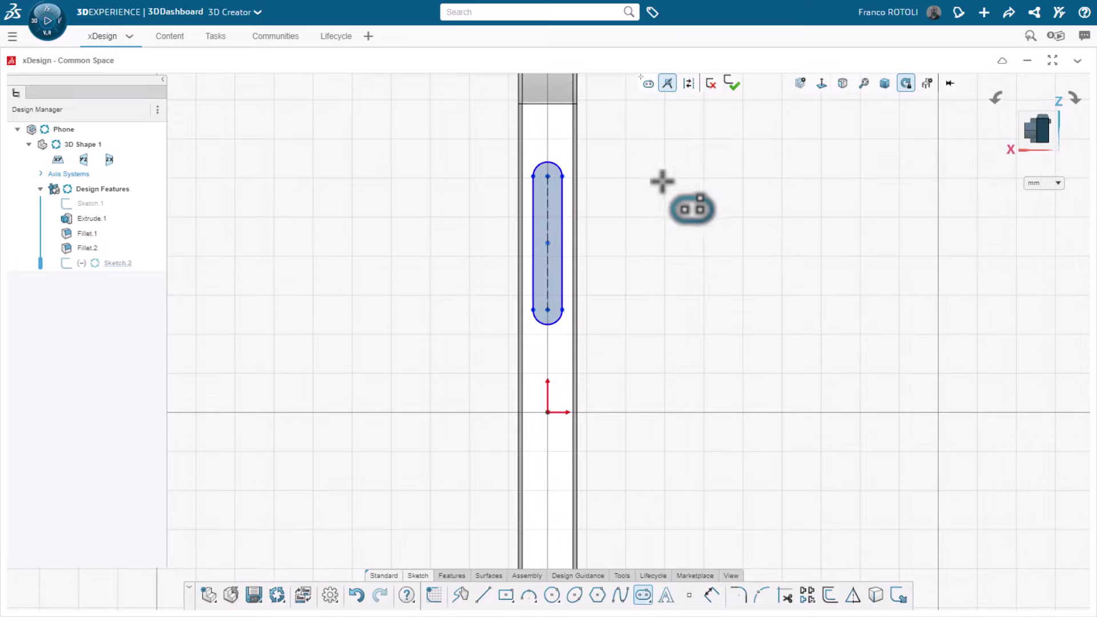
pyautogui.click(712, 595)
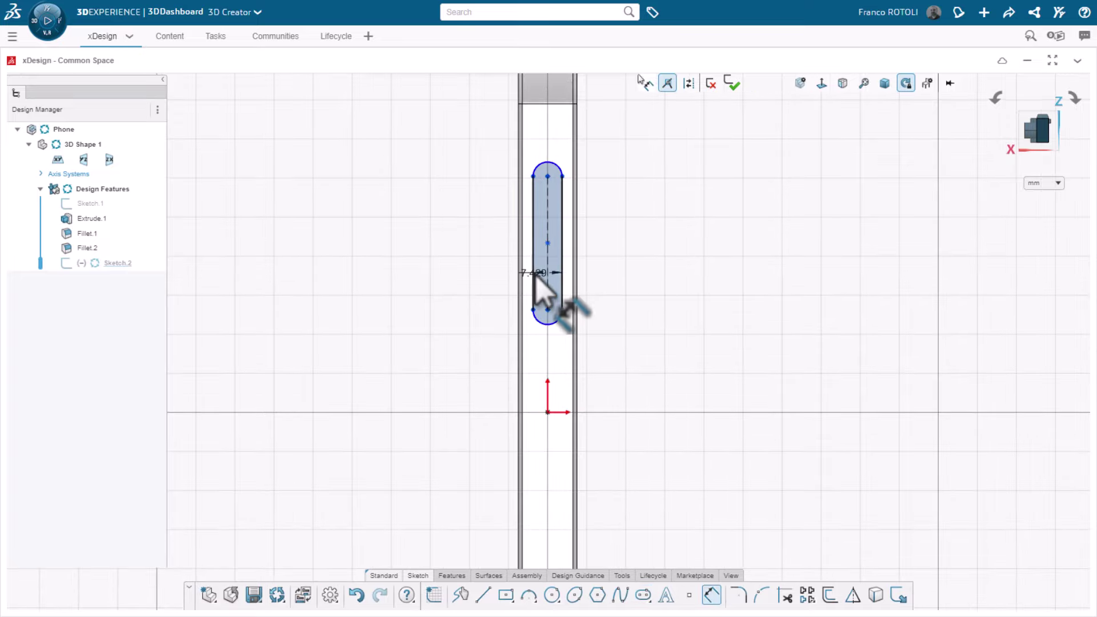
pyautogui.click(536, 275)
pyautogui.click(652, 275)
pyautogui.write('5.5')
pyautogui.press('Return')
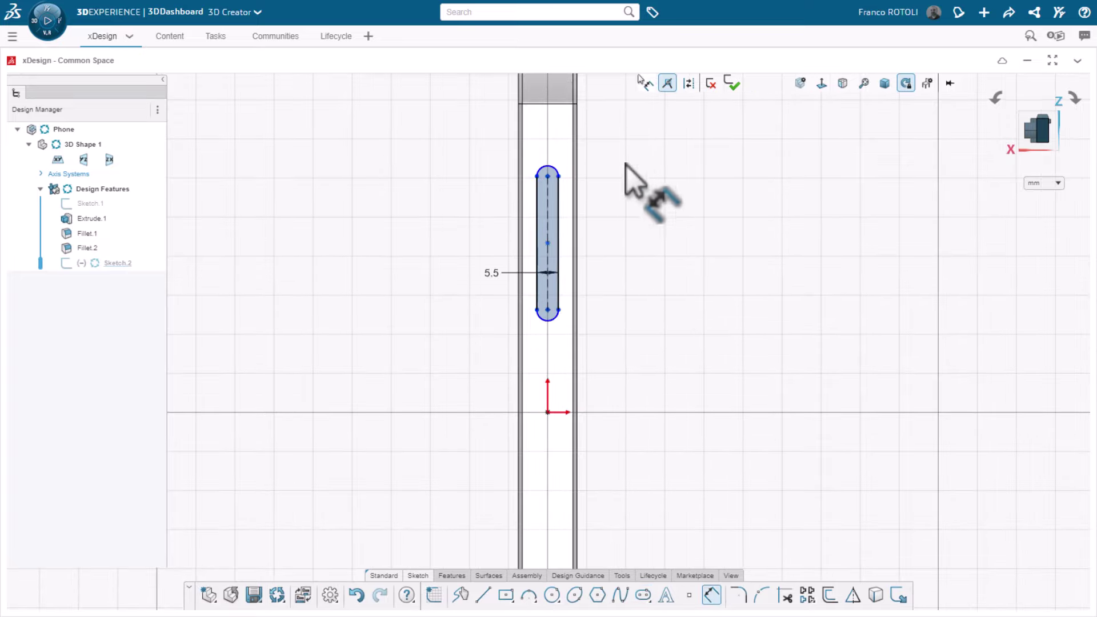
pyautogui.click(558, 170)
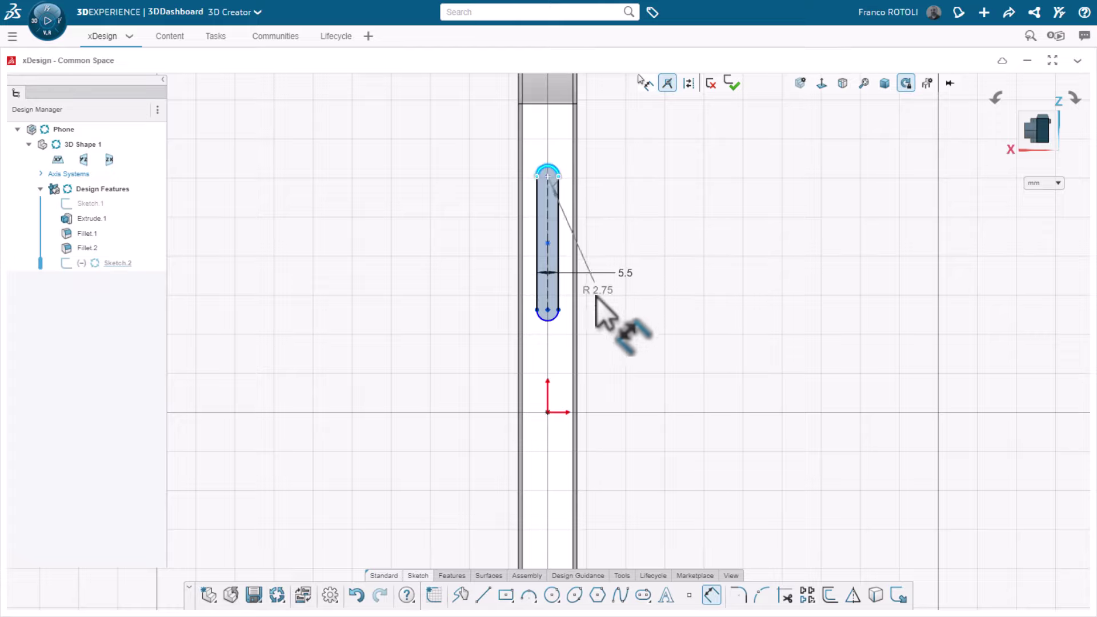
pyautogui.click(550, 318)
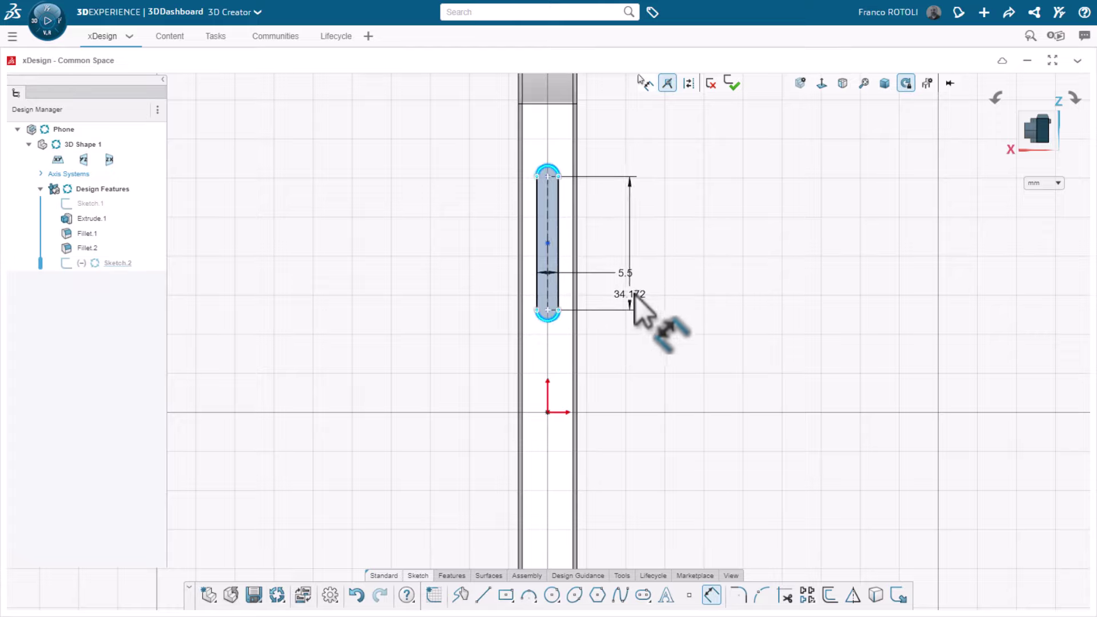
pyautogui.click(677, 250)
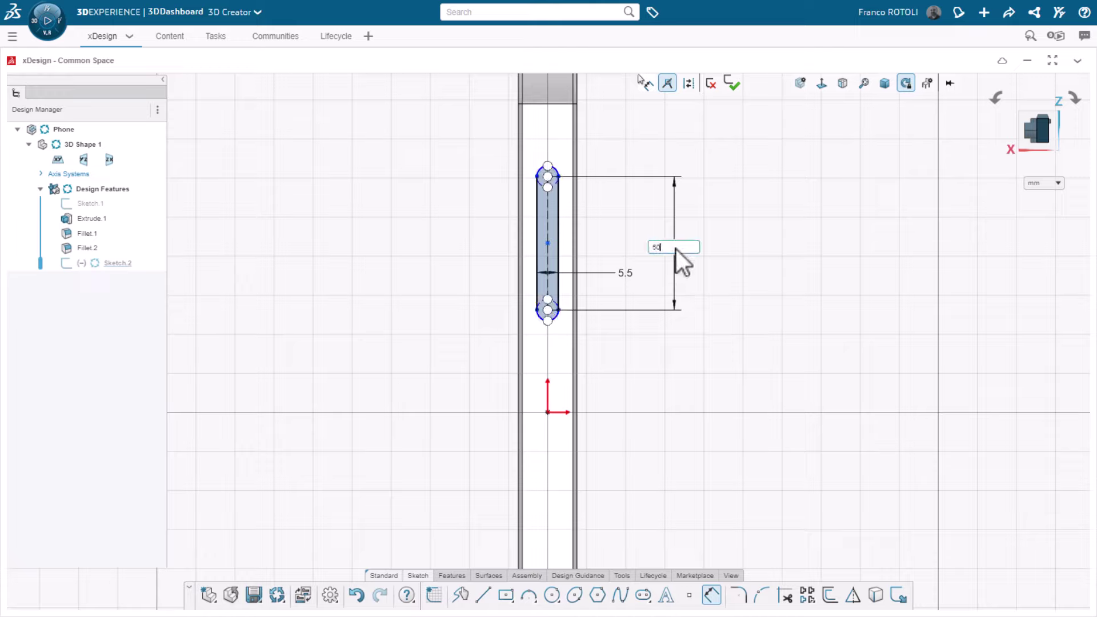
pyautogui.write('50')
pyautogui.press('Return')
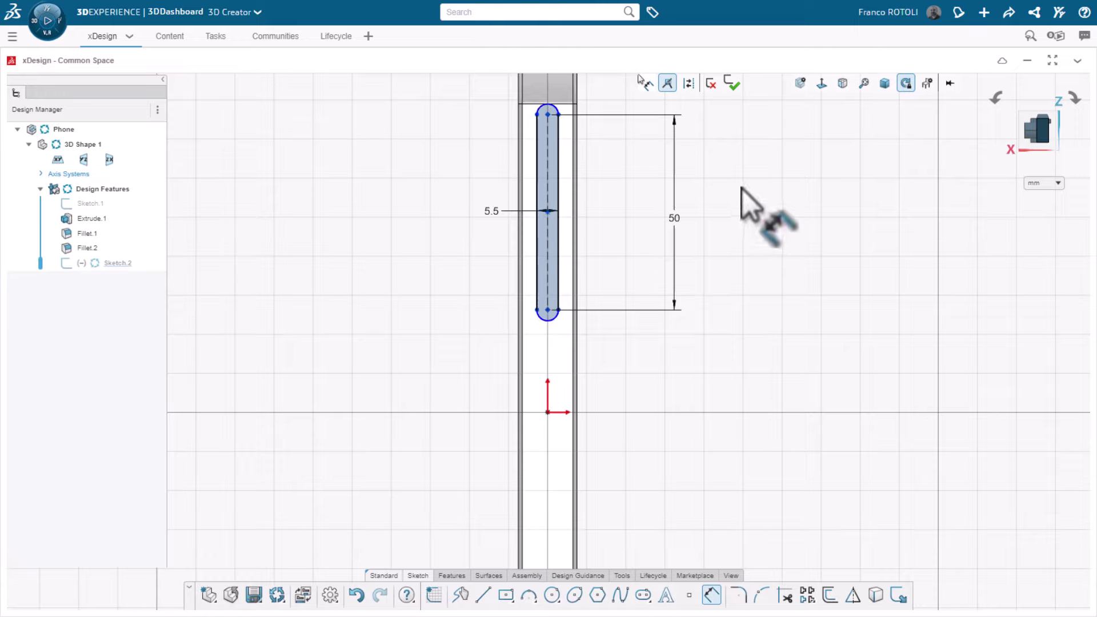
# Dimension the slot's distance from the phone's top edge to 30
pyautogui.keyDown('ctrl'); pyautogui.moveTo(743, 189); pyautogui.dragTo(742, 315, button='middle'); pyautogui.keyUp('ctrl')
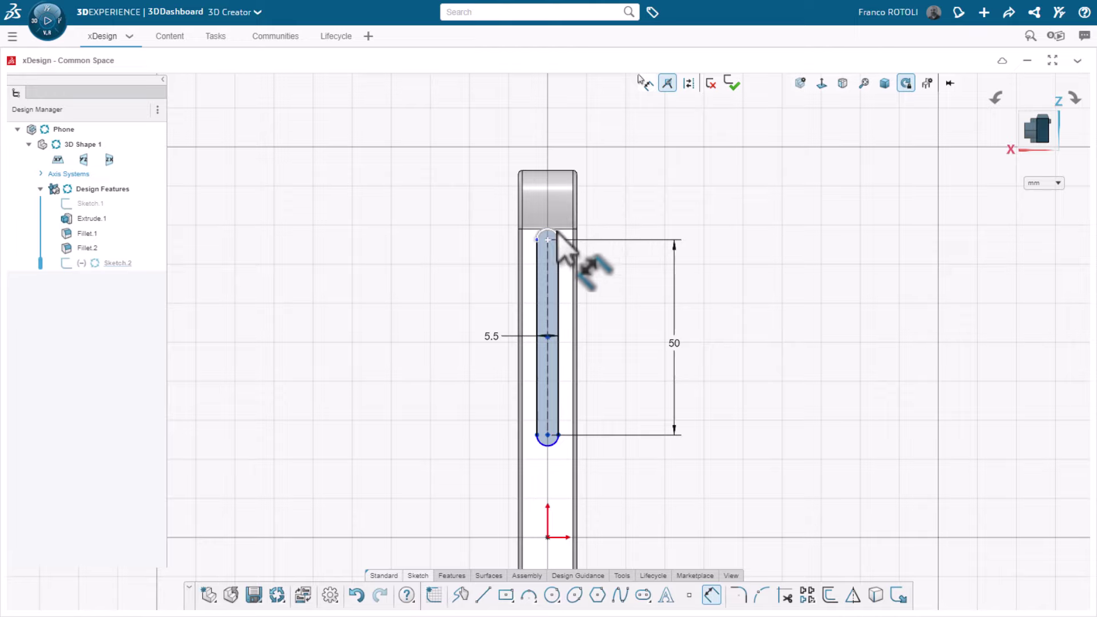
pyautogui.click(557, 232)
pyautogui.click(557, 171)
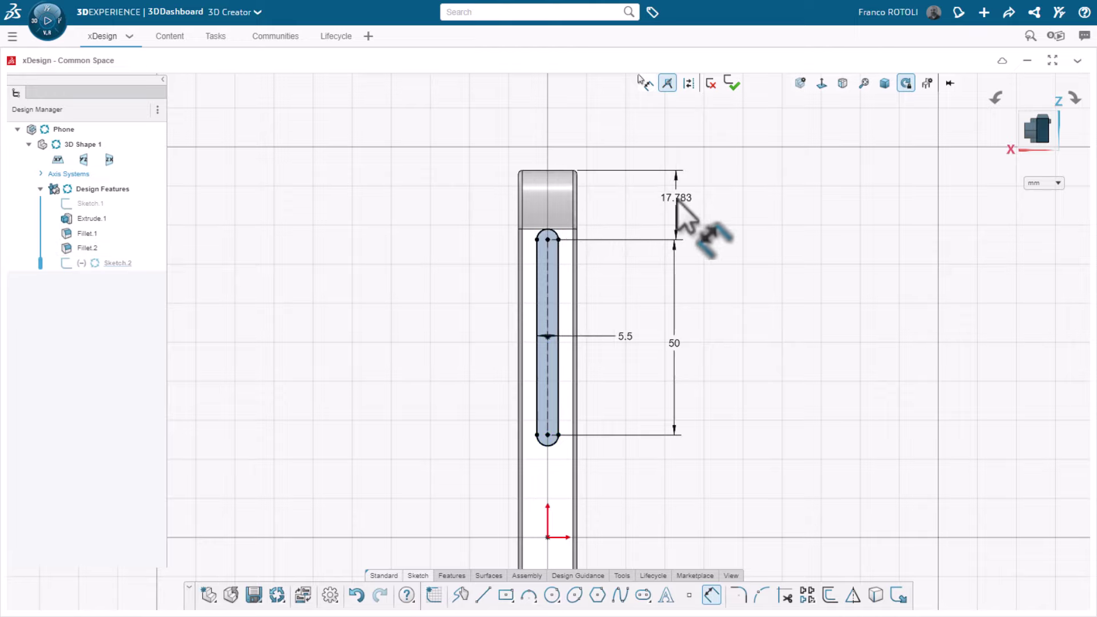
pyautogui.click(677, 210)
# Extrude Sketch.2 by 1 mm to raise the side slot into a button
pyautogui.write('30')
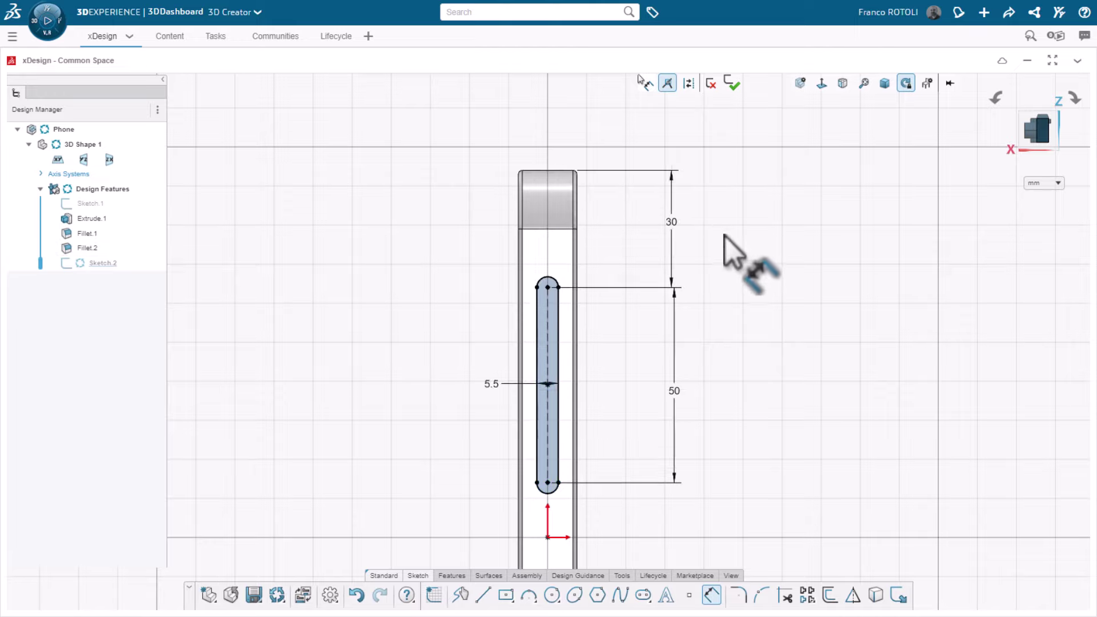
pyautogui.click(451, 576)
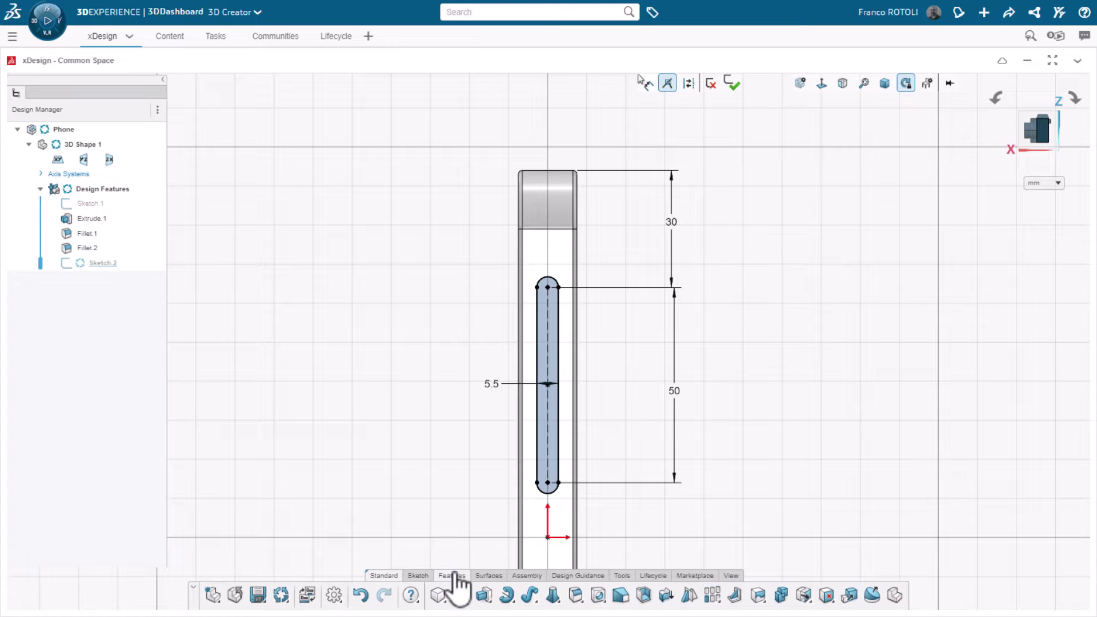
pyautogui.click(485, 595)
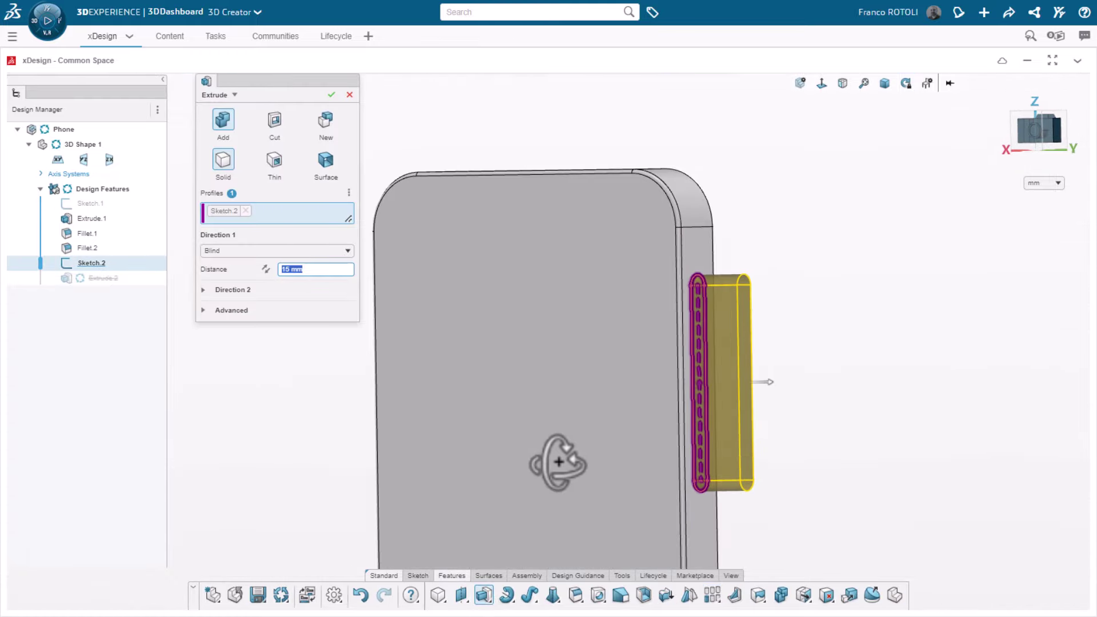
pyautogui.write('1')
pyautogui.press('Return')
pyautogui.press('Return')
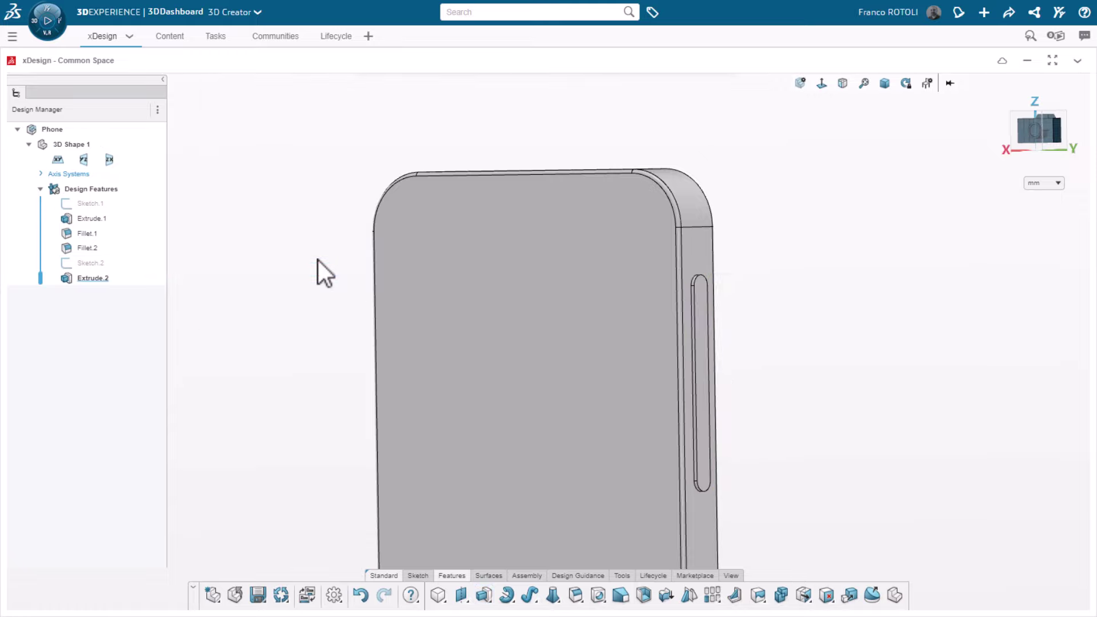
# Fillet the raised button's outer edge and fit the whole phone in view
pyautogui.scroll(3, 731, 289)
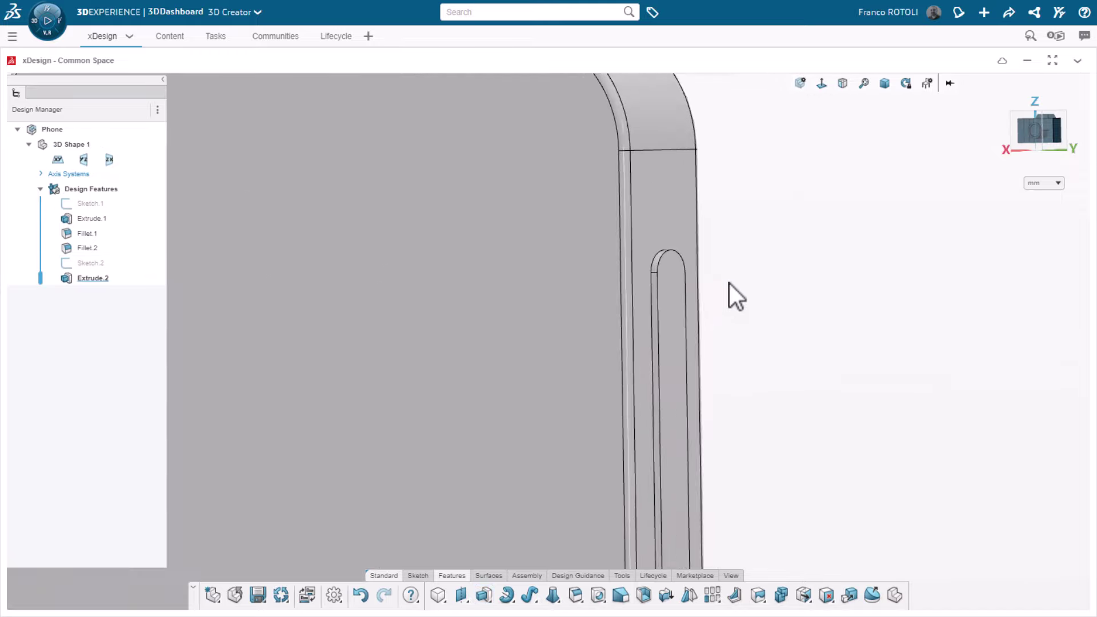
pyautogui.click(666, 303)
pyautogui.click(691, 259)
pyautogui.click(718, 222)
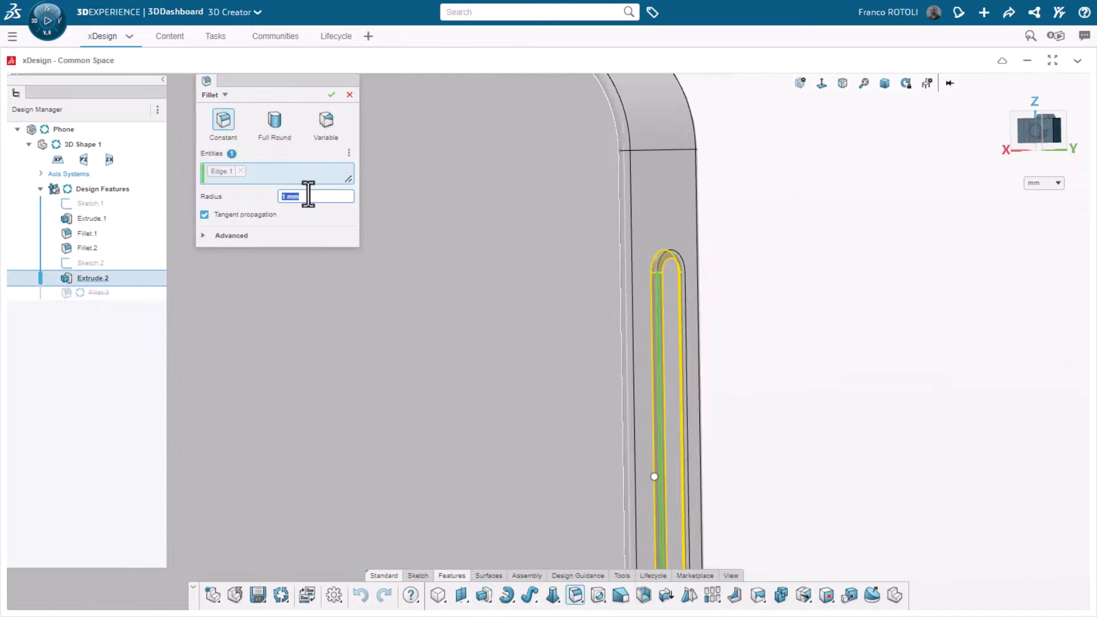
pyautogui.click(303, 96)
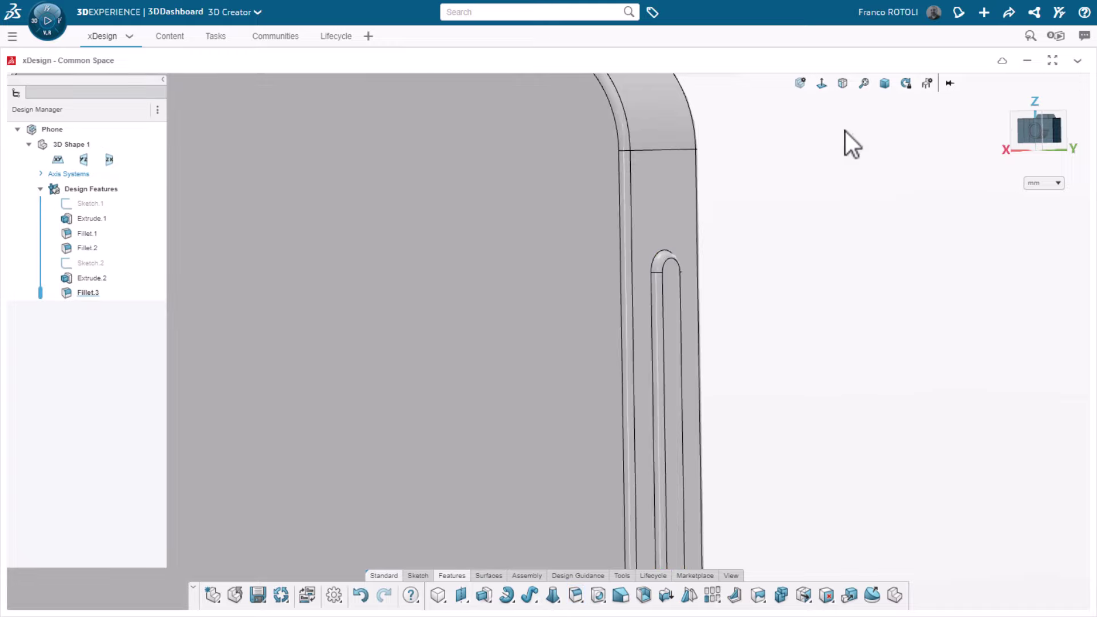
pyautogui.click(864, 83)
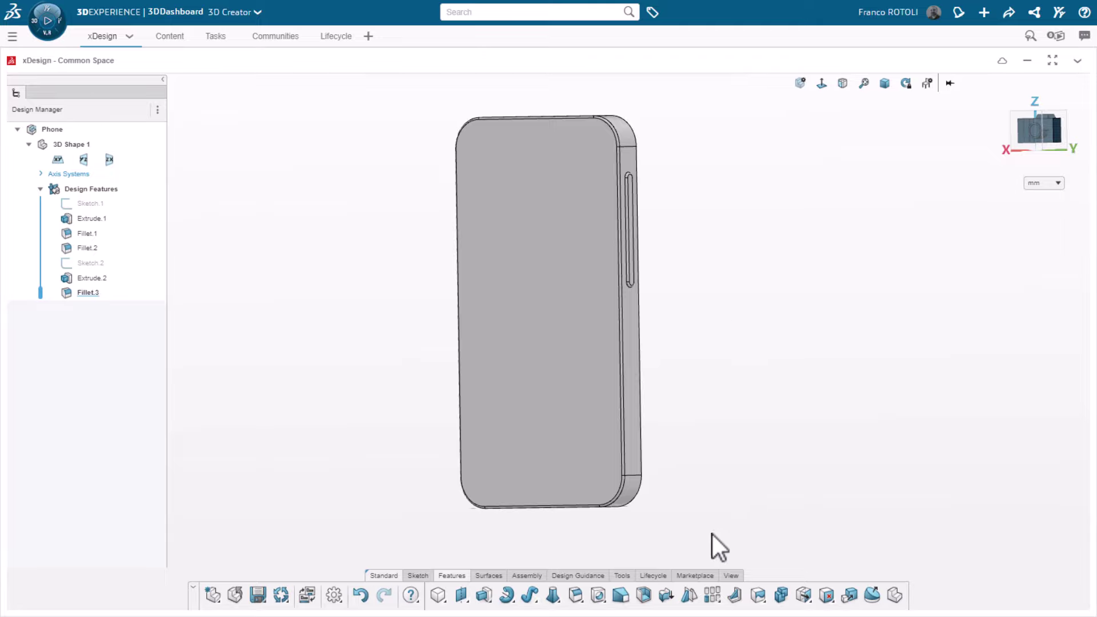
# Turn on a section view cutting through the phone
pyautogui.click(731, 576)
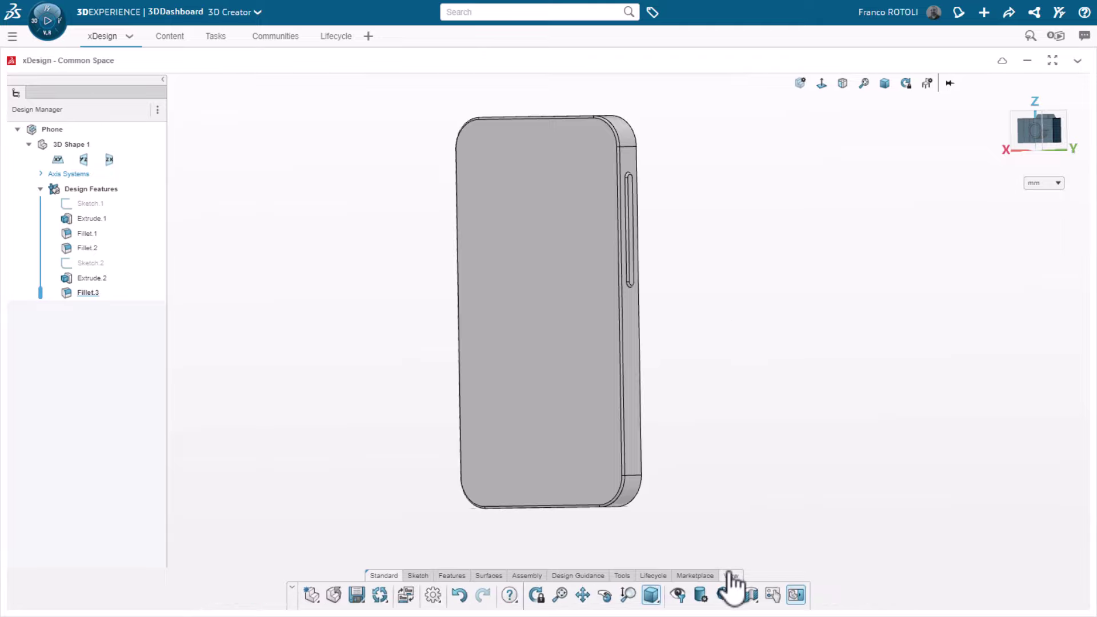
pyautogui.click(686, 601)
pyautogui.click(679, 470)
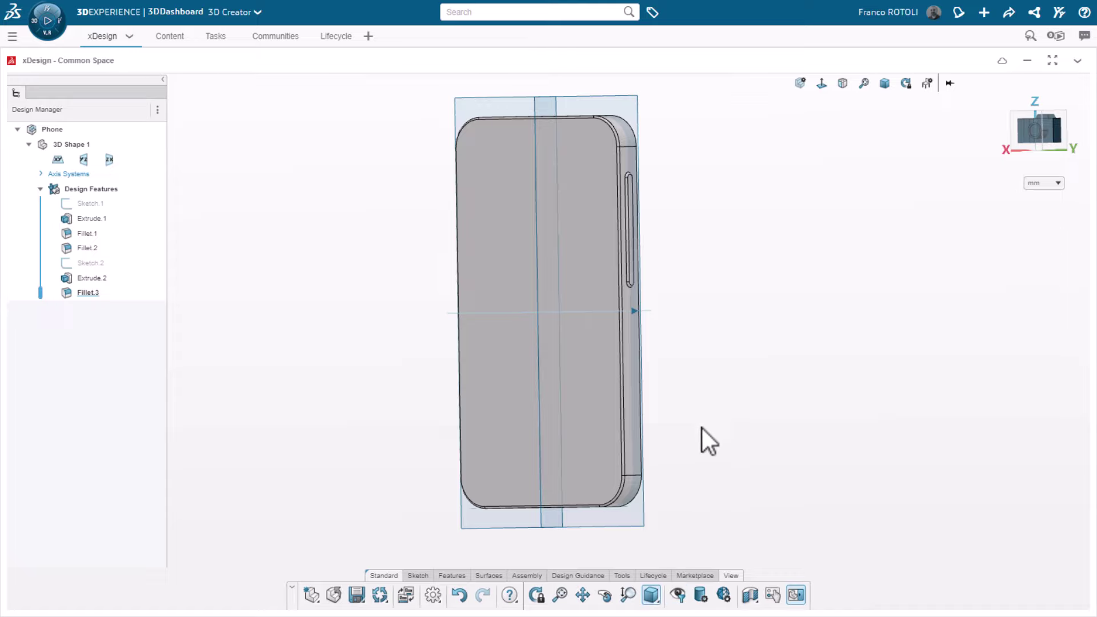
# Mirror Extrude.2 and Fillet.3 across the zx plane onto the opposite long side
pyautogui.click(452, 576)
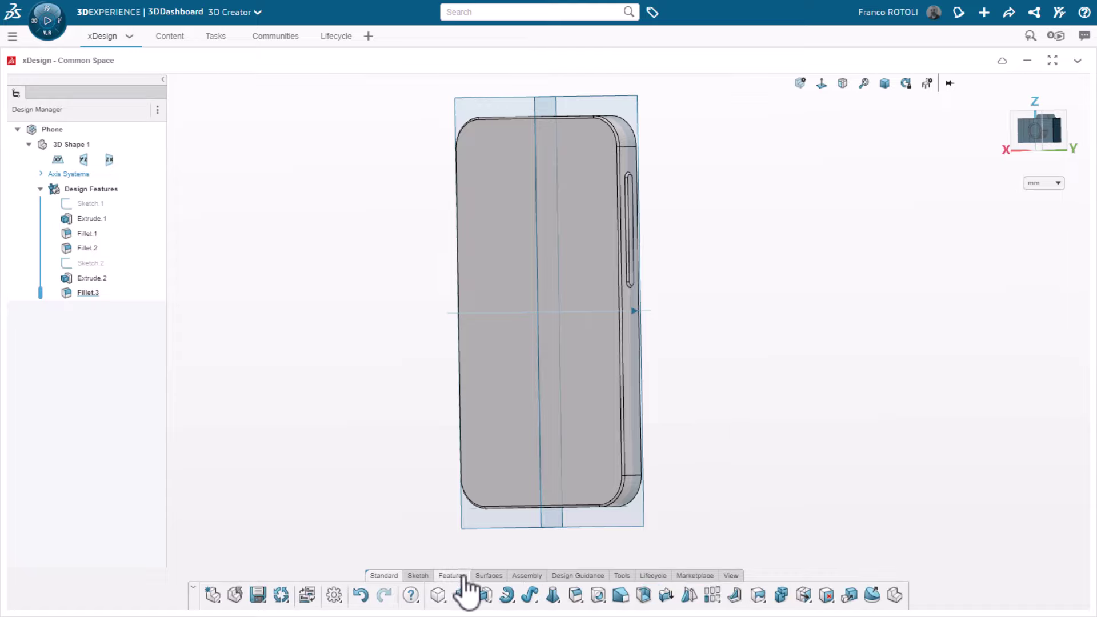
pyautogui.click(689, 596)
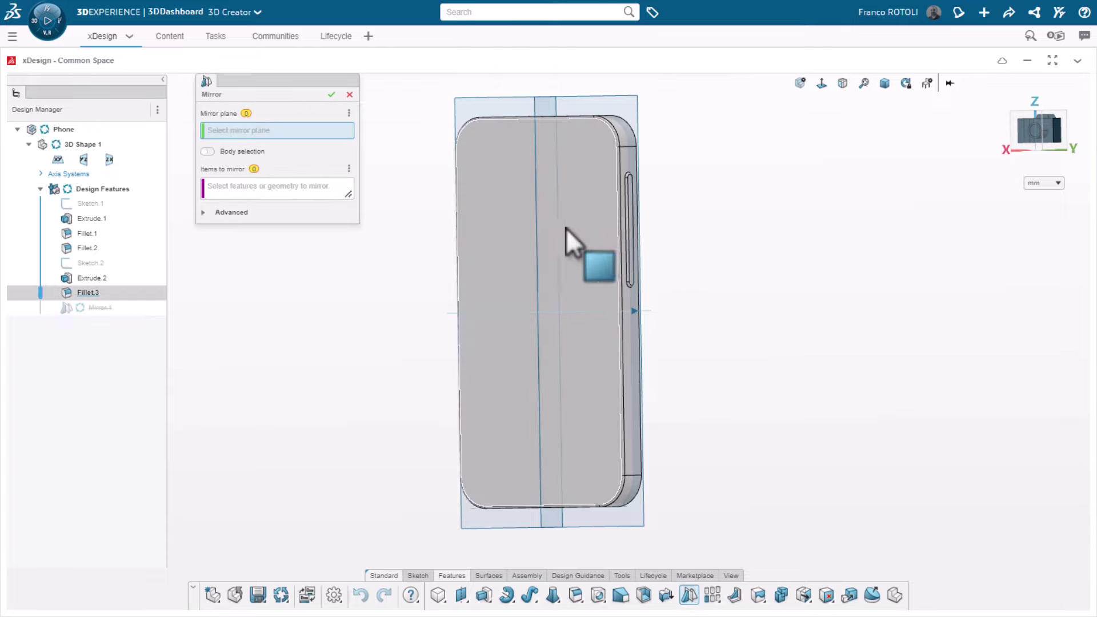
pyautogui.click(537, 237)
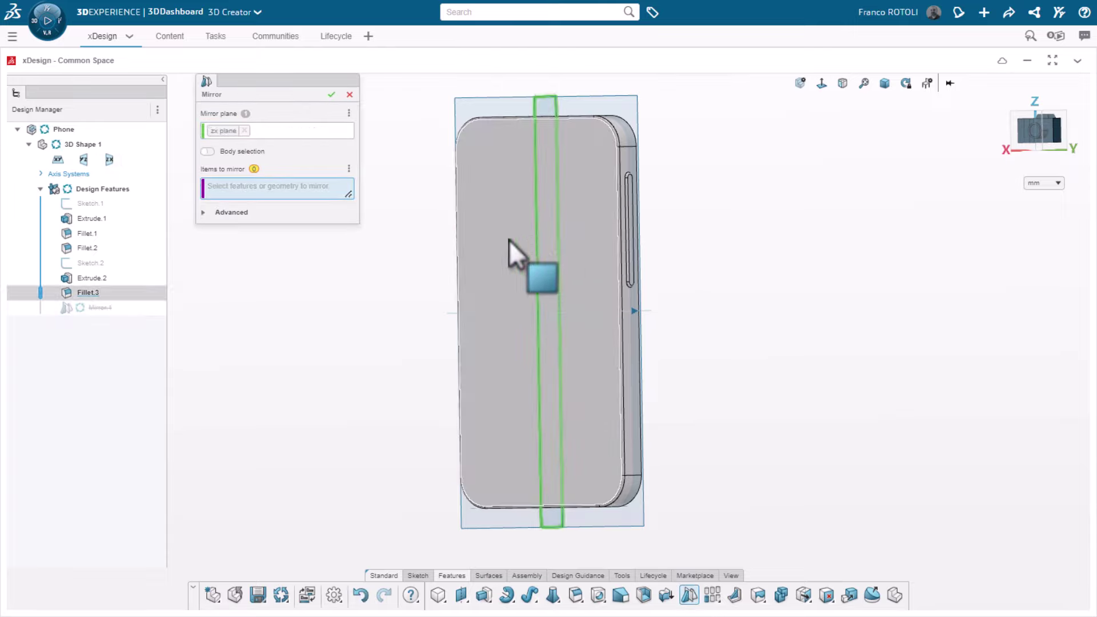
pyautogui.click(95, 279)
pyautogui.click(93, 295)
pyautogui.moveTo(318, 309); pyautogui.dragTo(427, 310, button='middle')
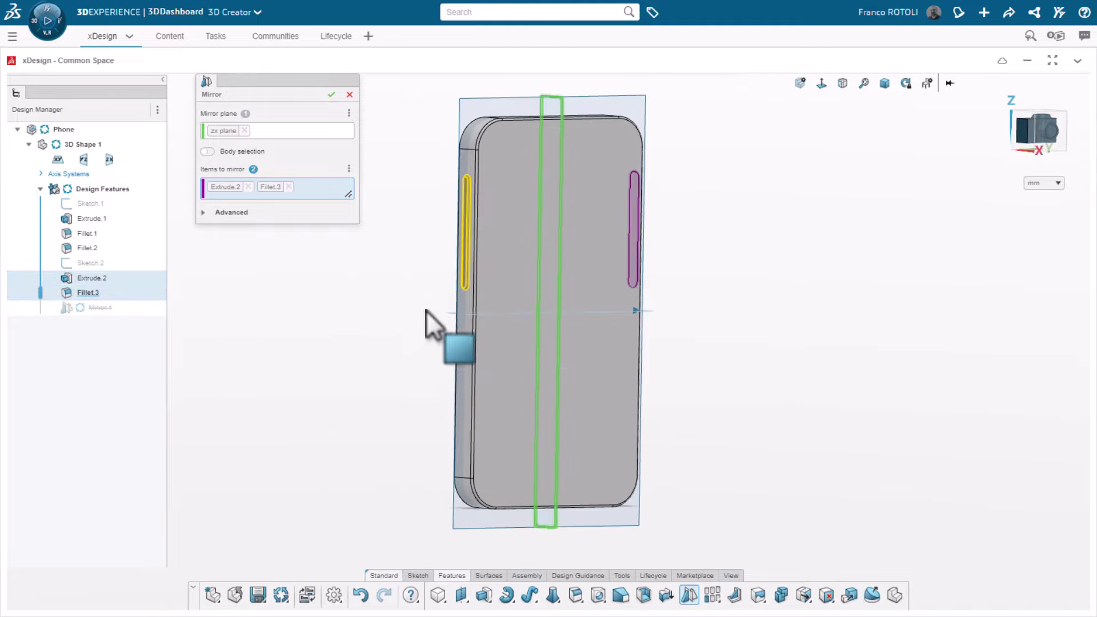
pyautogui.click(331, 95)
pyautogui.scroll(3, 493, 246)
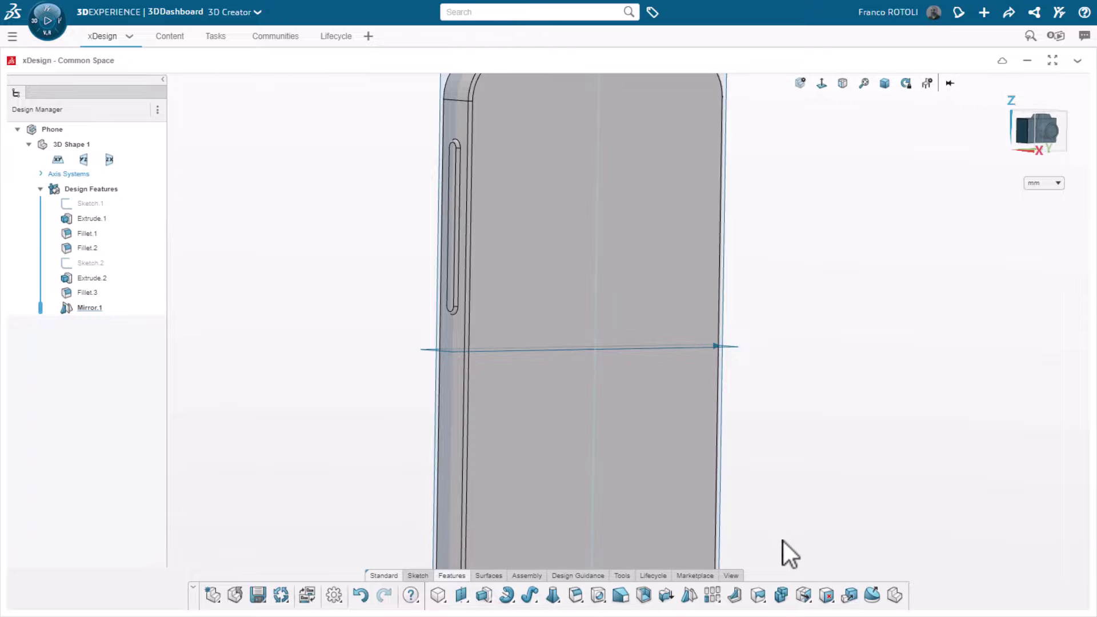
# Start a sketch on the phone's bottom face and draw a midpoint slot centred at the origin
pyautogui.moveTo(779, 539); pyautogui.dragTo(792, 445, button='middle')
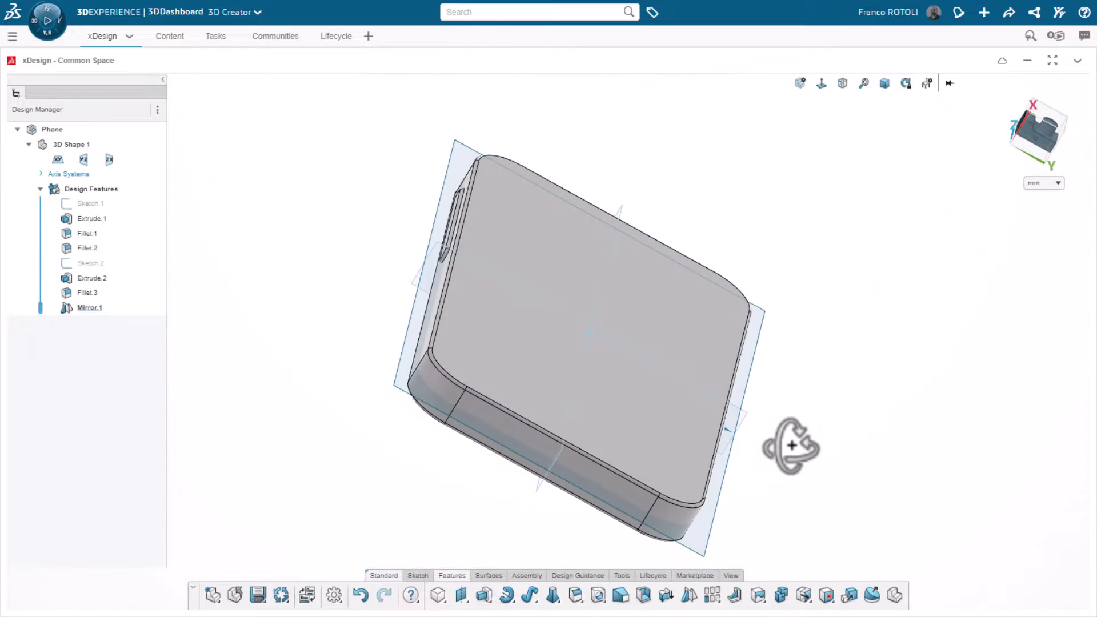
pyautogui.click(582, 468)
pyautogui.click(609, 424)
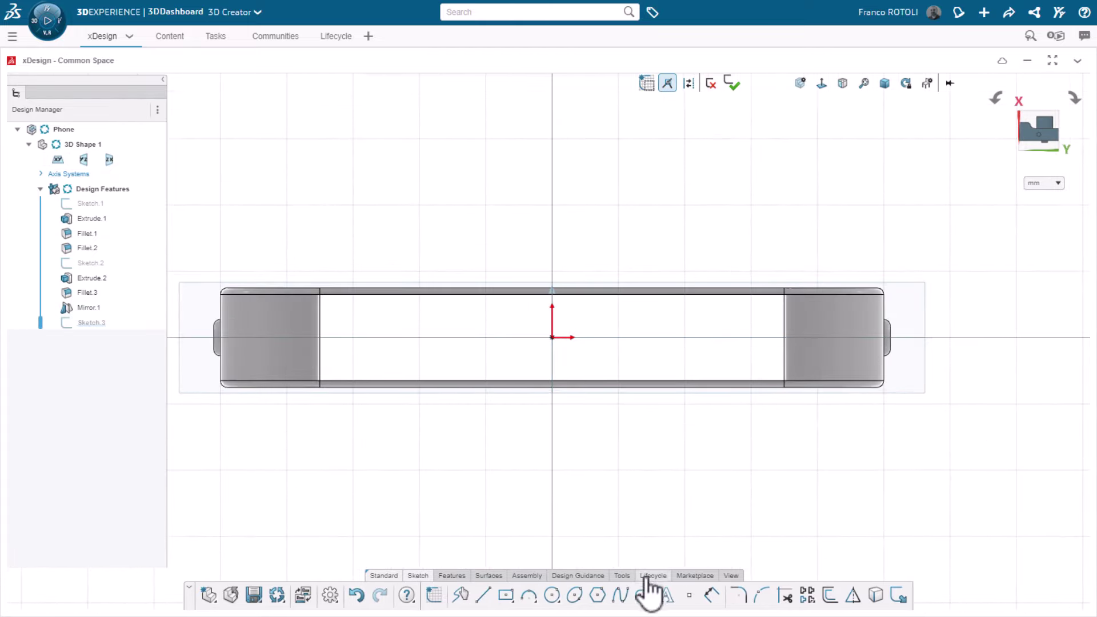
pyautogui.click(650, 601)
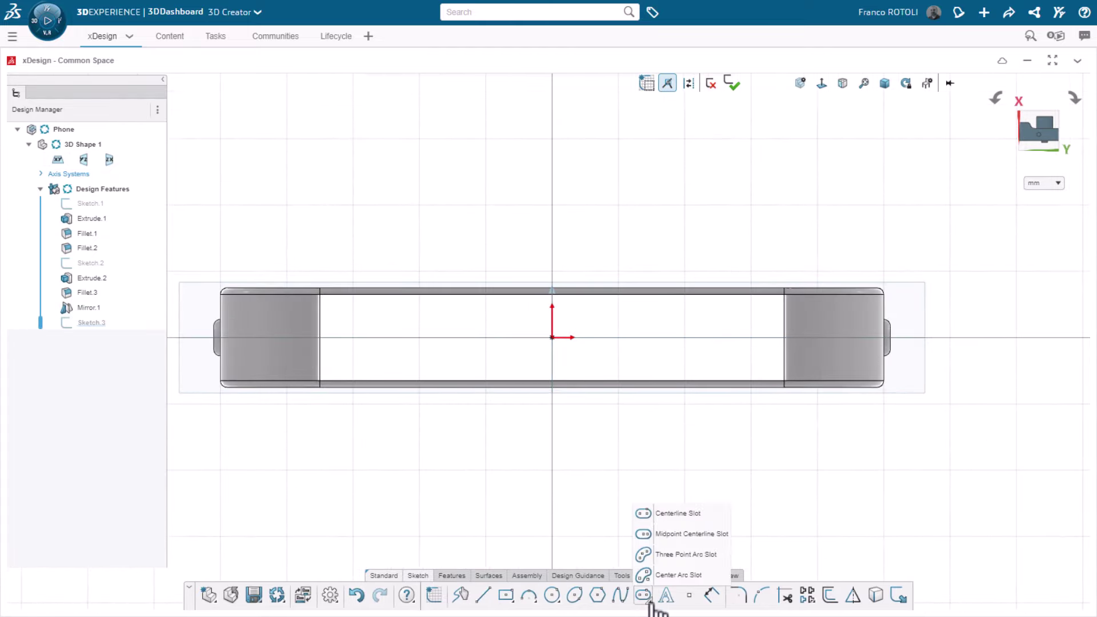
pyautogui.click(679, 536)
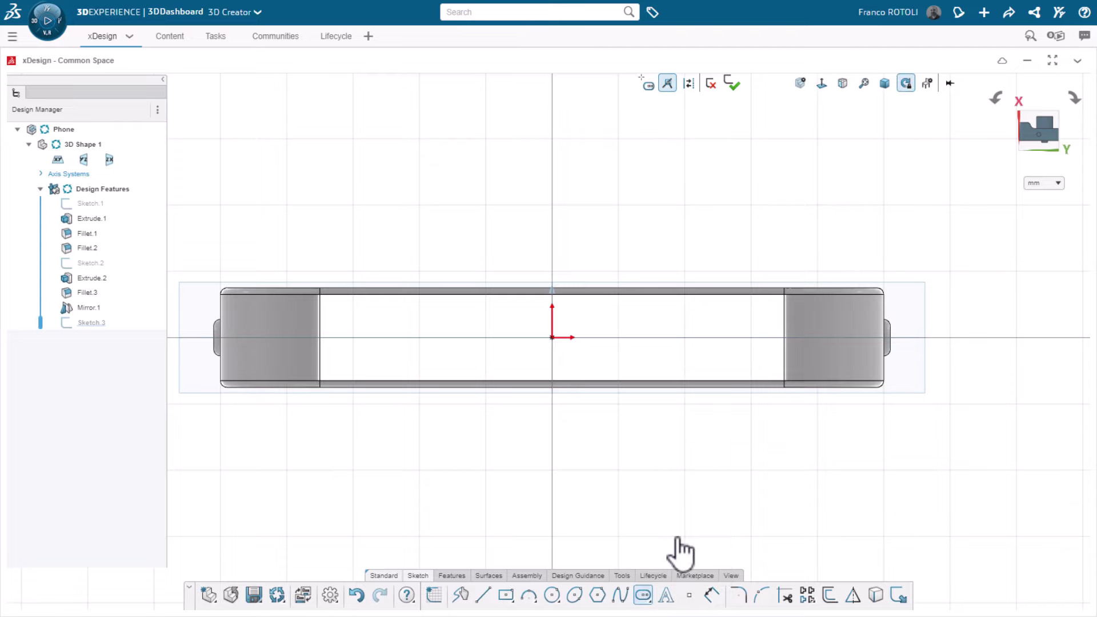
pyautogui.click(553, 338)
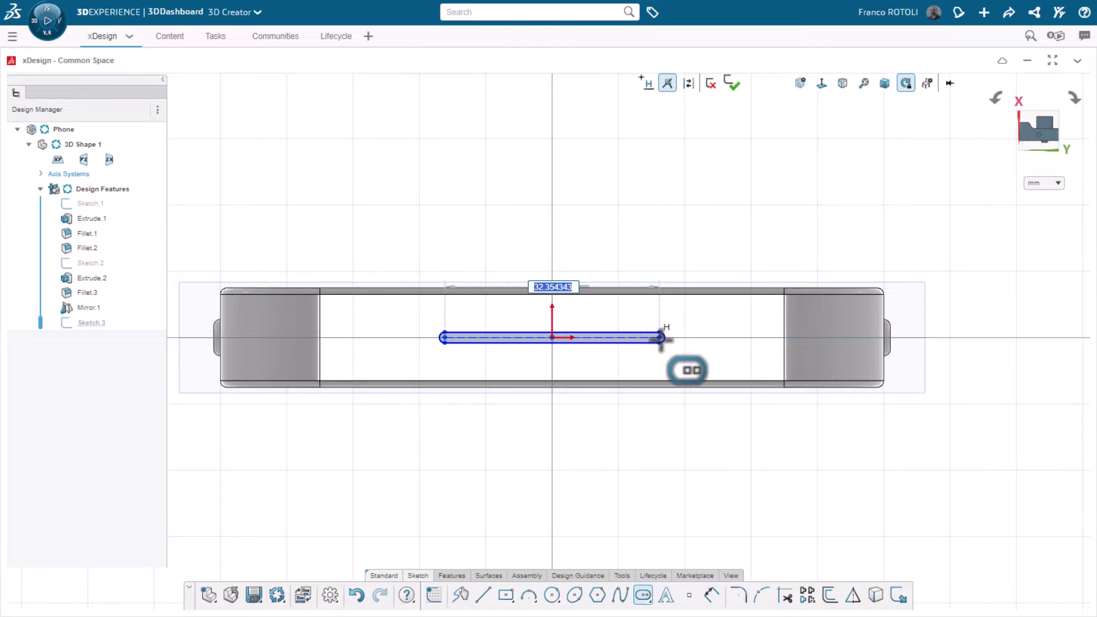
pyautogui.click(661, 337)
pyautogui.click(660, 316)
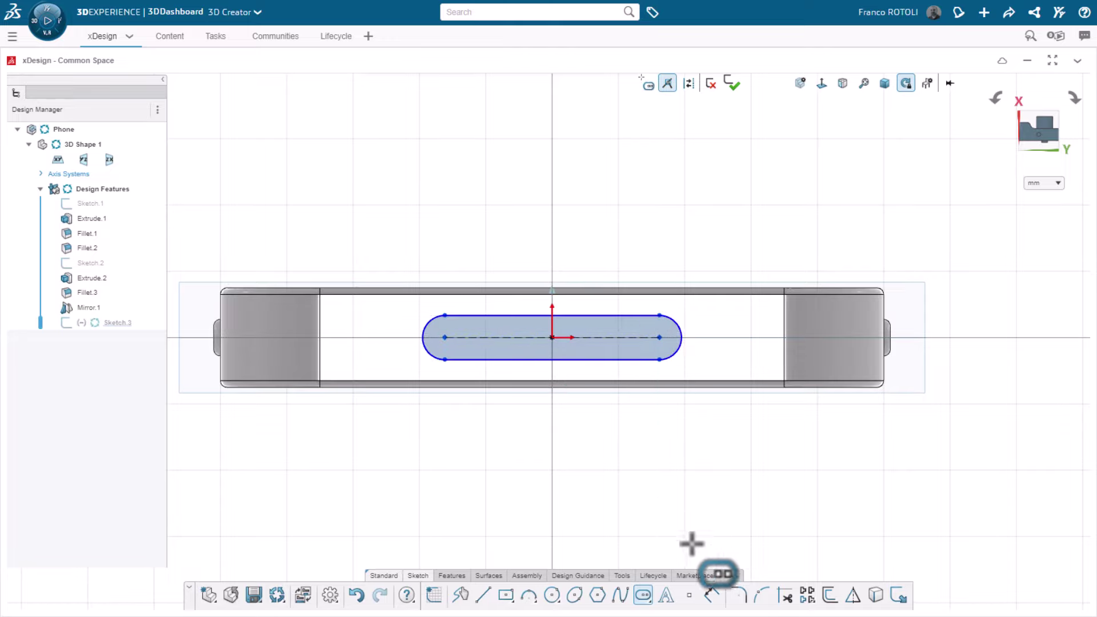
# Dimension the slot 4.5 wide and 10.5 between its end centres
pyautogui.click(712, 596)
pyautogui.click(610, 316)
pyautogui.click(614, 359)
pyautogui.click(605, 425)
pyautogui.write('4.5')
pyautogui.press('Return')
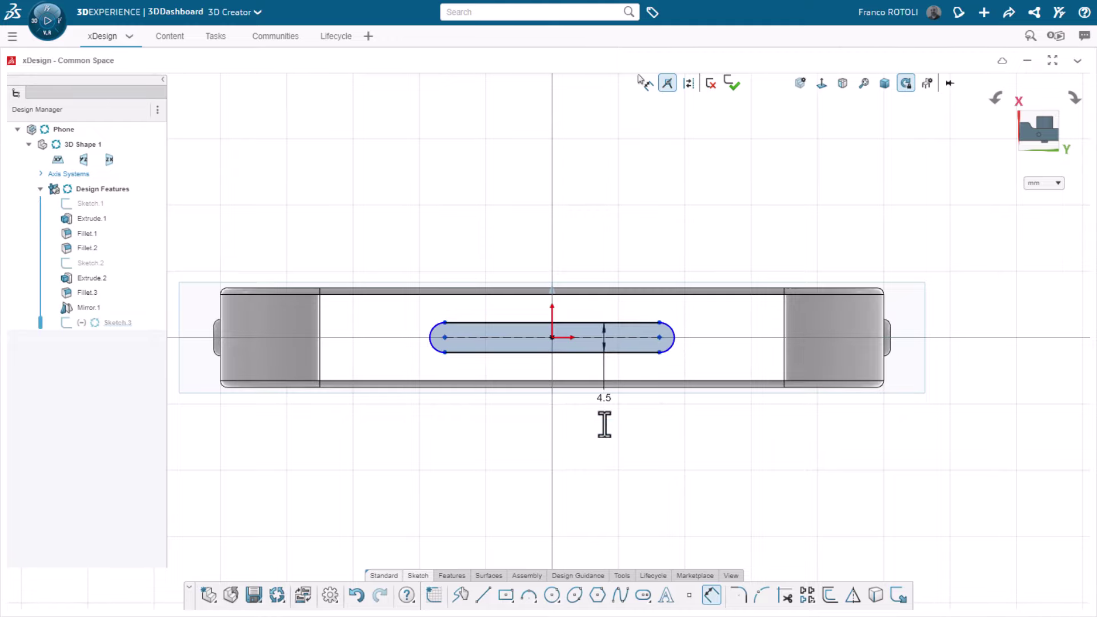
pyautogui.click(519, 367)
pyautogui.click(674, 352)
pyautogui.click(561, 447)
pyautogui.press('Return')
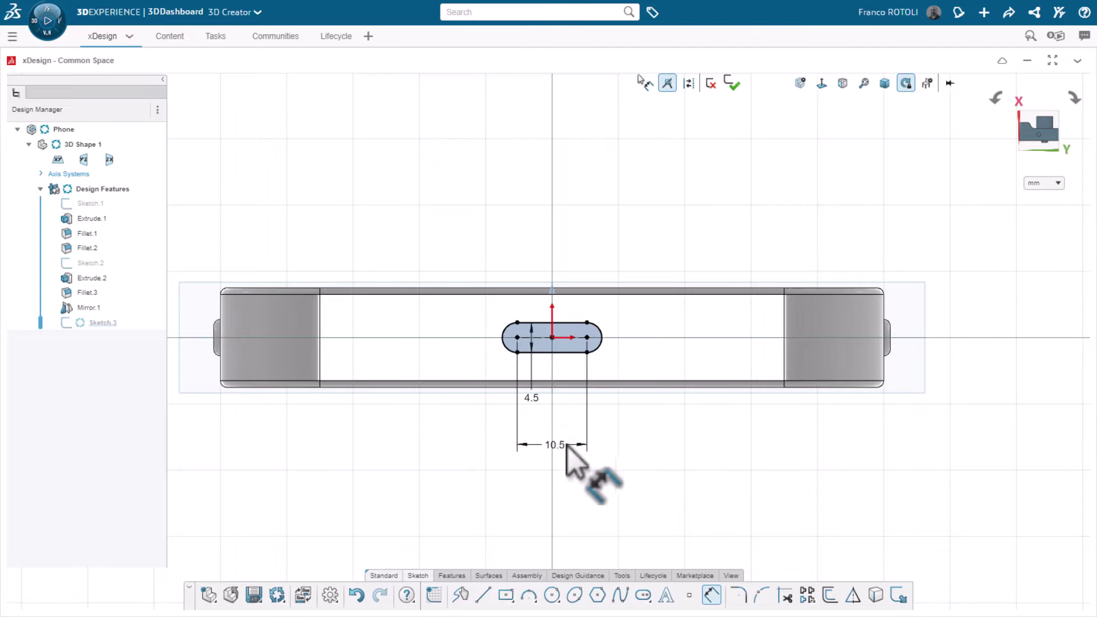
pyautogui.click(455, 576)
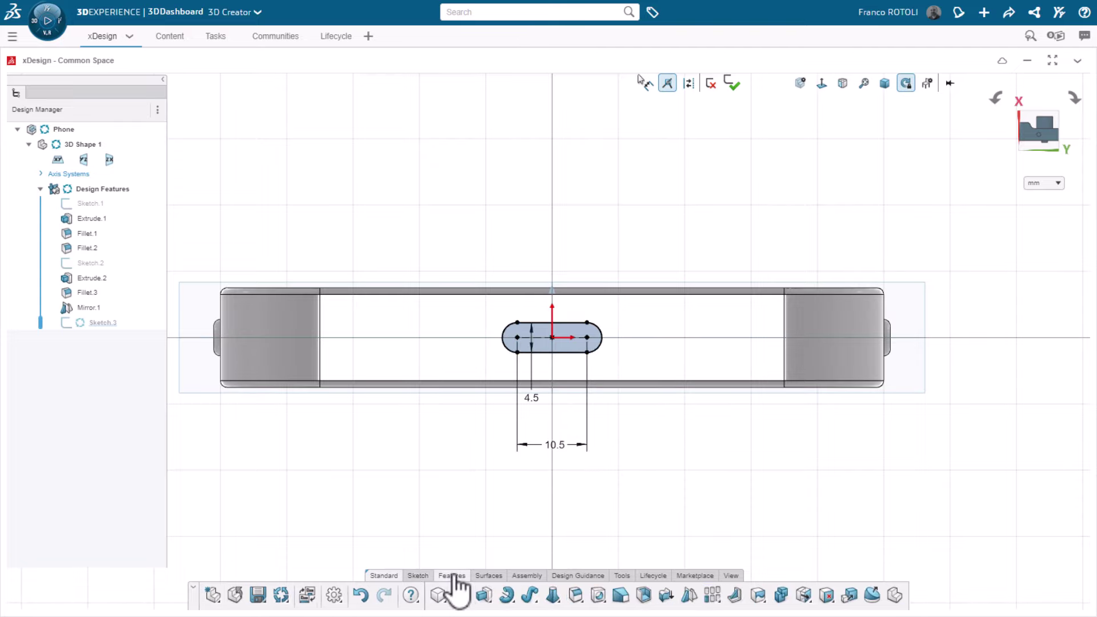
# Cut Sketch.3 5 mm into the phone's bottom as the charging port
pyautogui.click(485, 595)
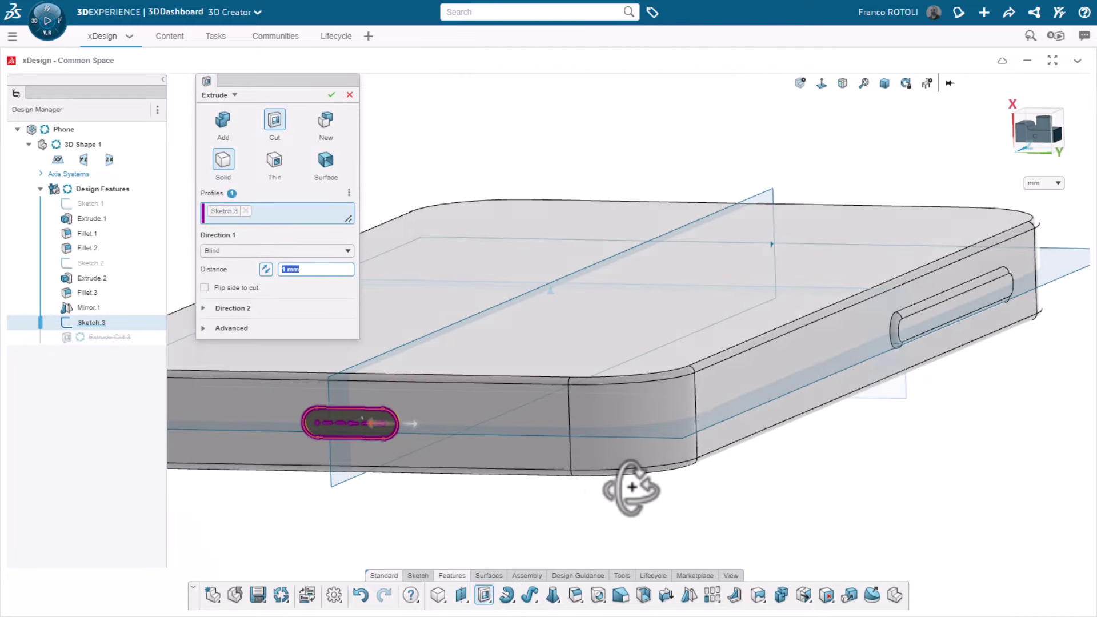
pyautogui.write('5')
pyautogui.press('Return')
pyautogui.click(332, 95)
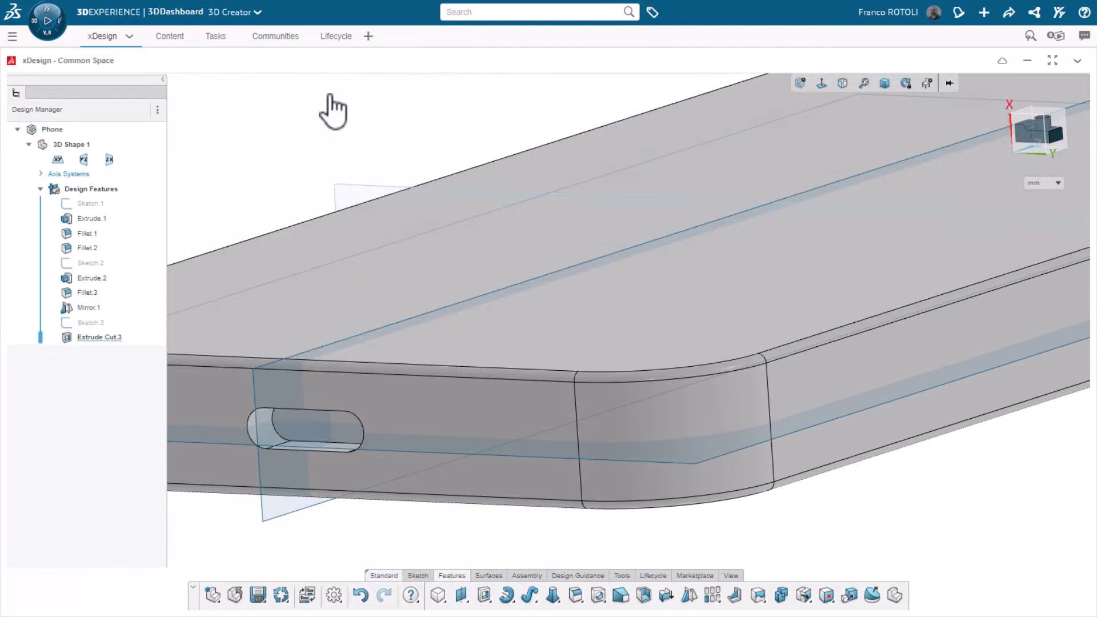
# Switch to the isometric view, hide the reference planes, and save the Phone model
pyautogui.click(885, 84)
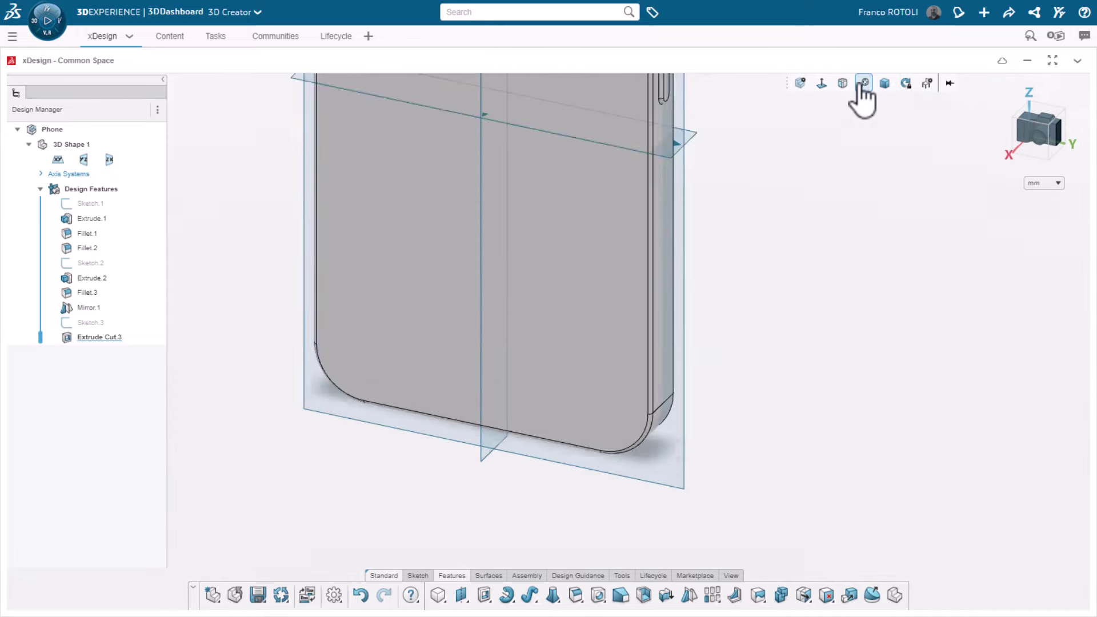
pyautogui.click(864, 83)
pyautogui.click(732, 576)
pyautogui.click(678, 595)
pyautogui.click(677, 486)
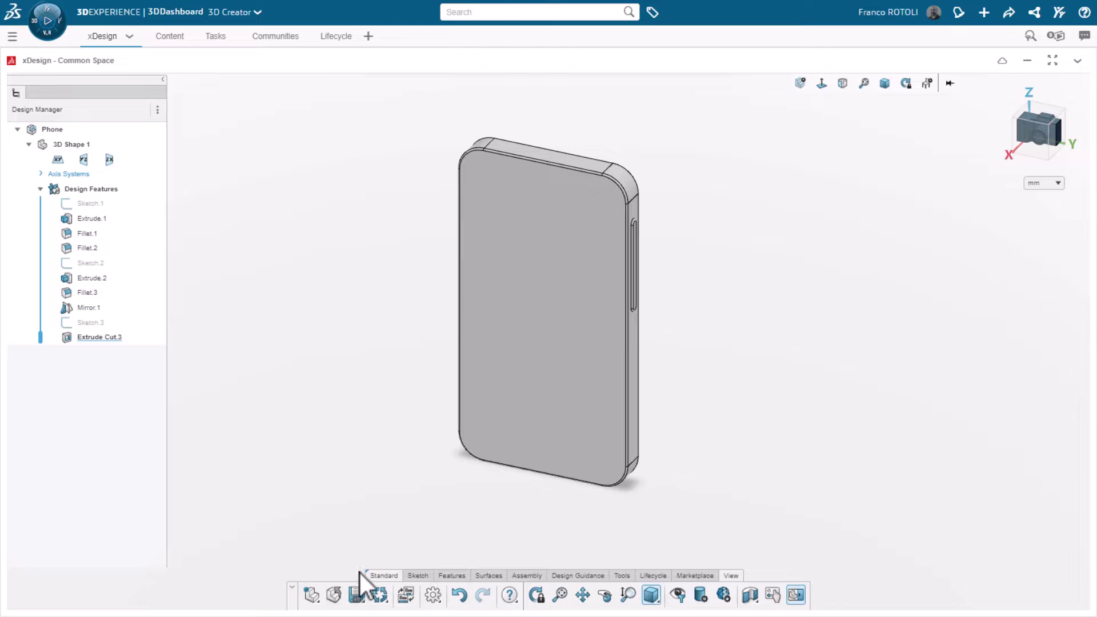
pyautogui.click(357, 595)
# Close the Phone model and go back to the xDesign start page
pyautogui.click(334, 596)
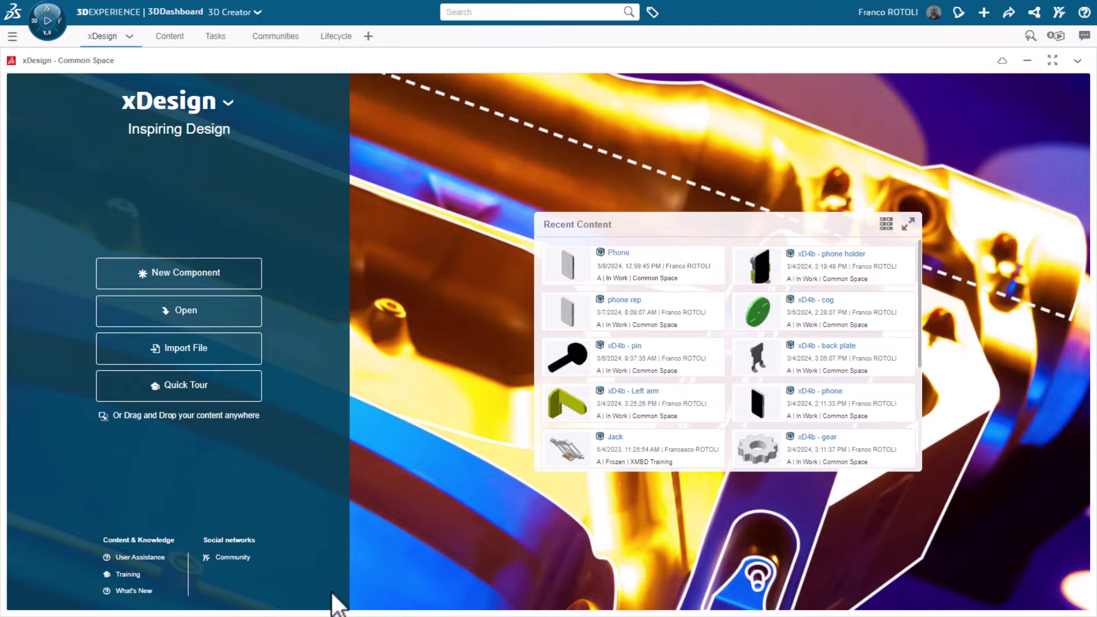